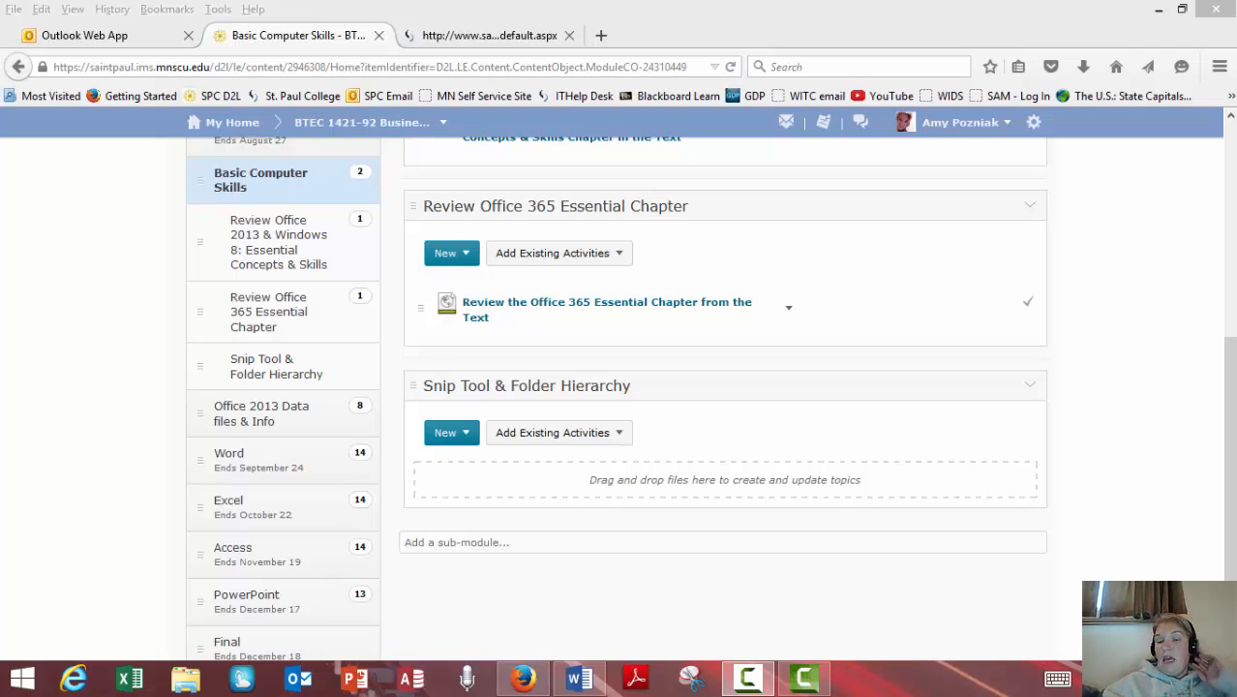
Search Windows for the Snipping Tool, view its pinning options, and return to the desktop.
mouse_move(720, 673)
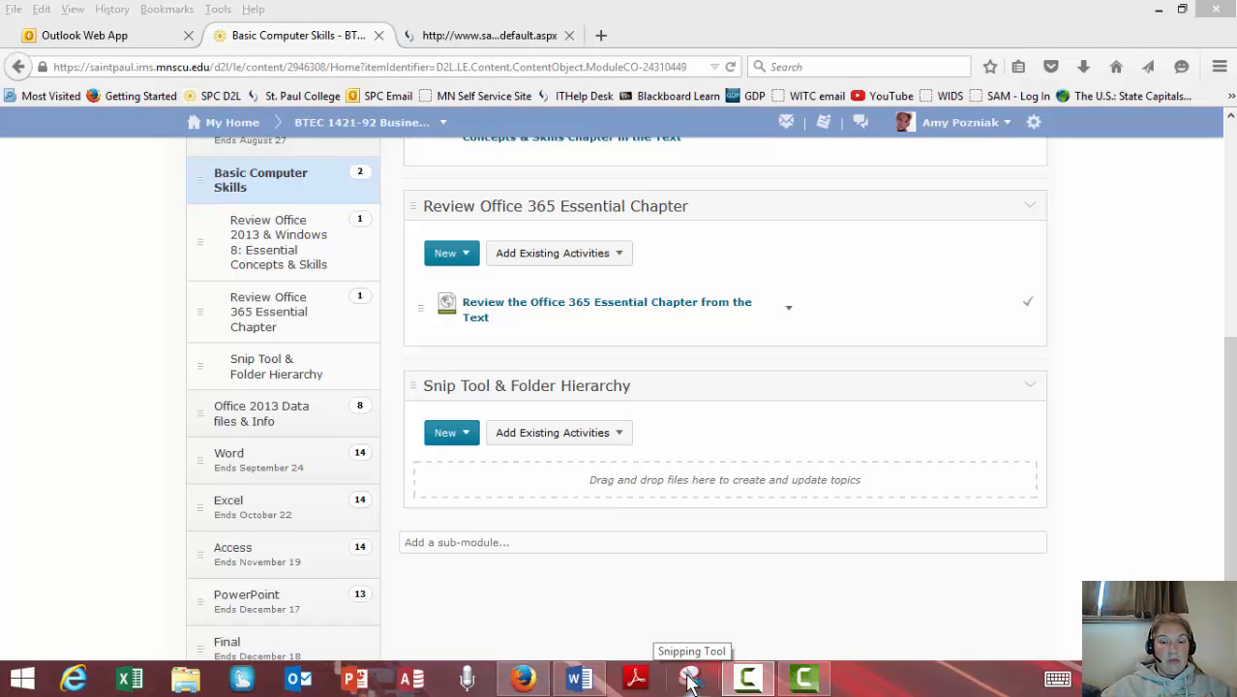
left_click(681, 687)
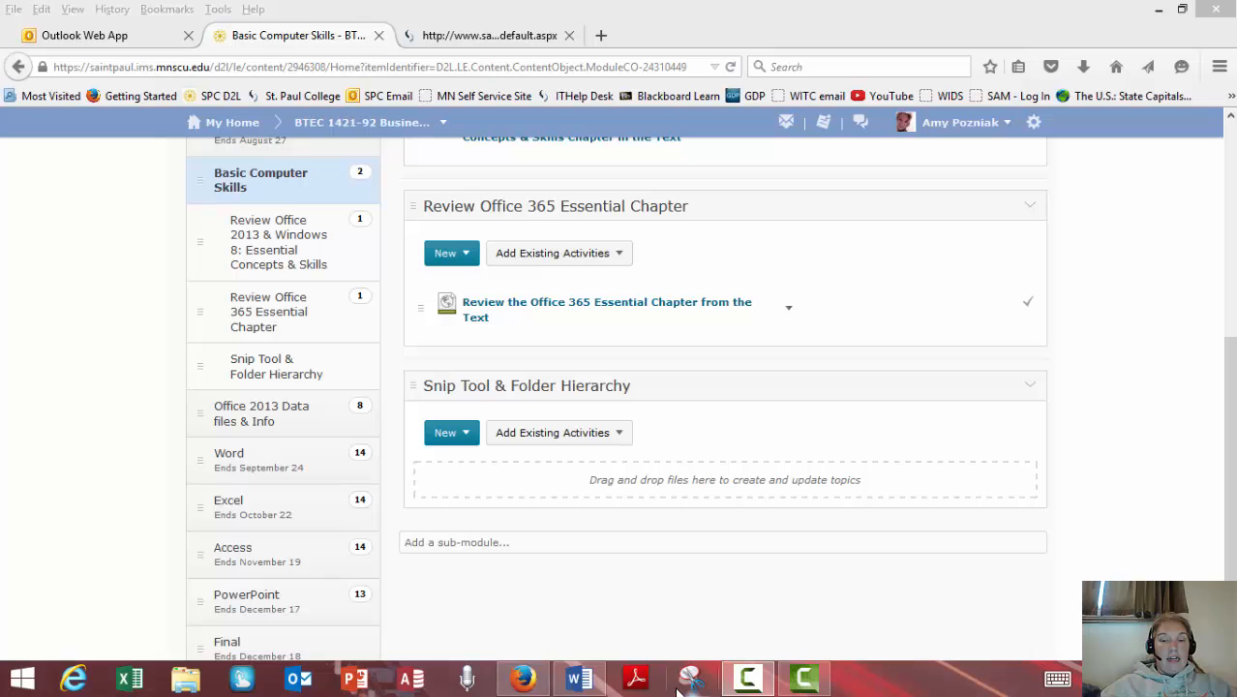
left_click(16, 682)
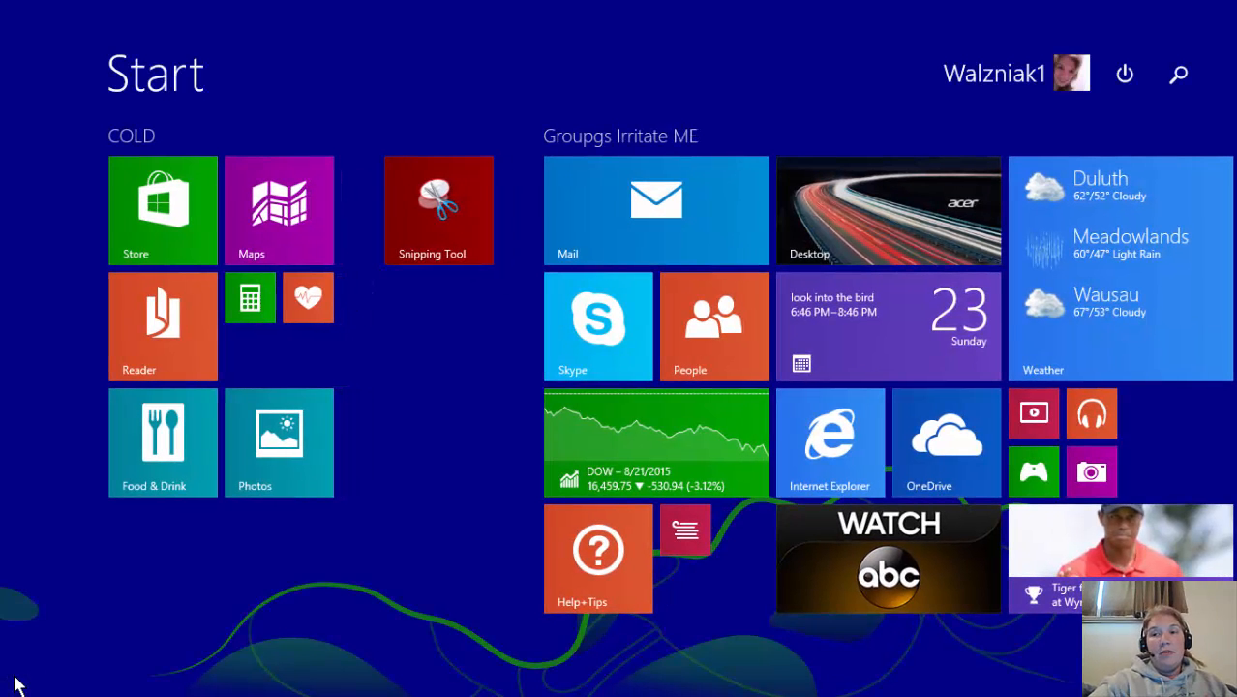
key("super+s")
type("snipping Tool")
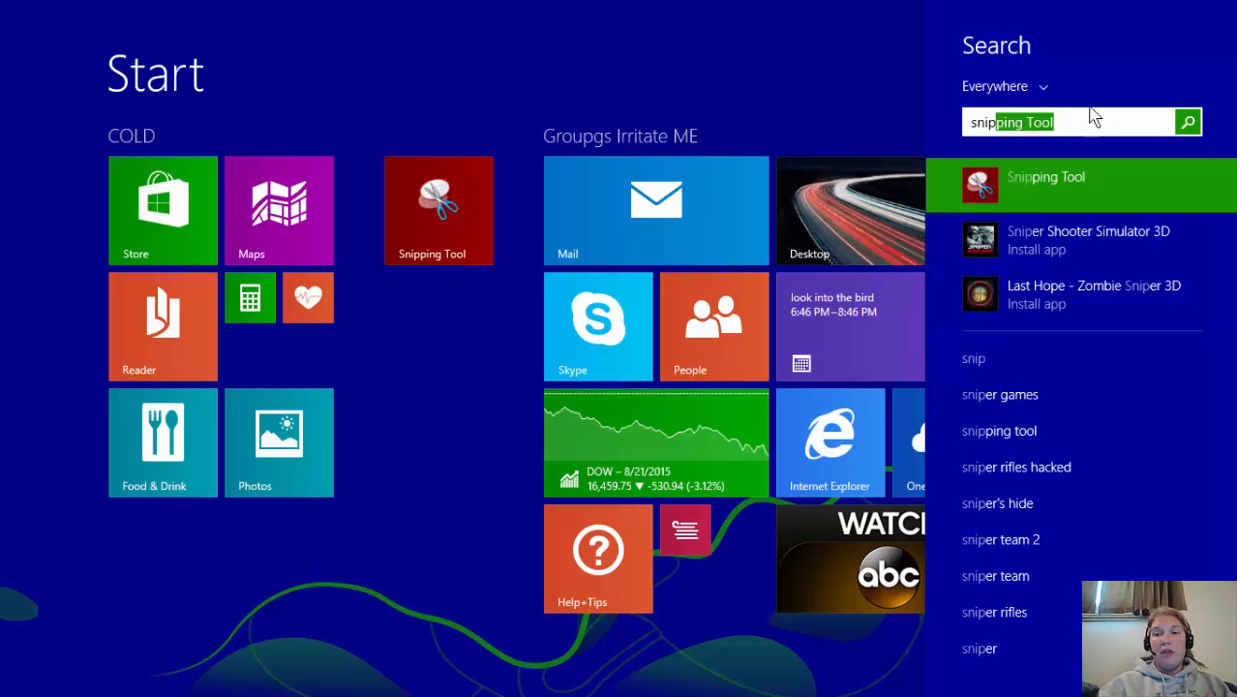
right_click(1104, 191)
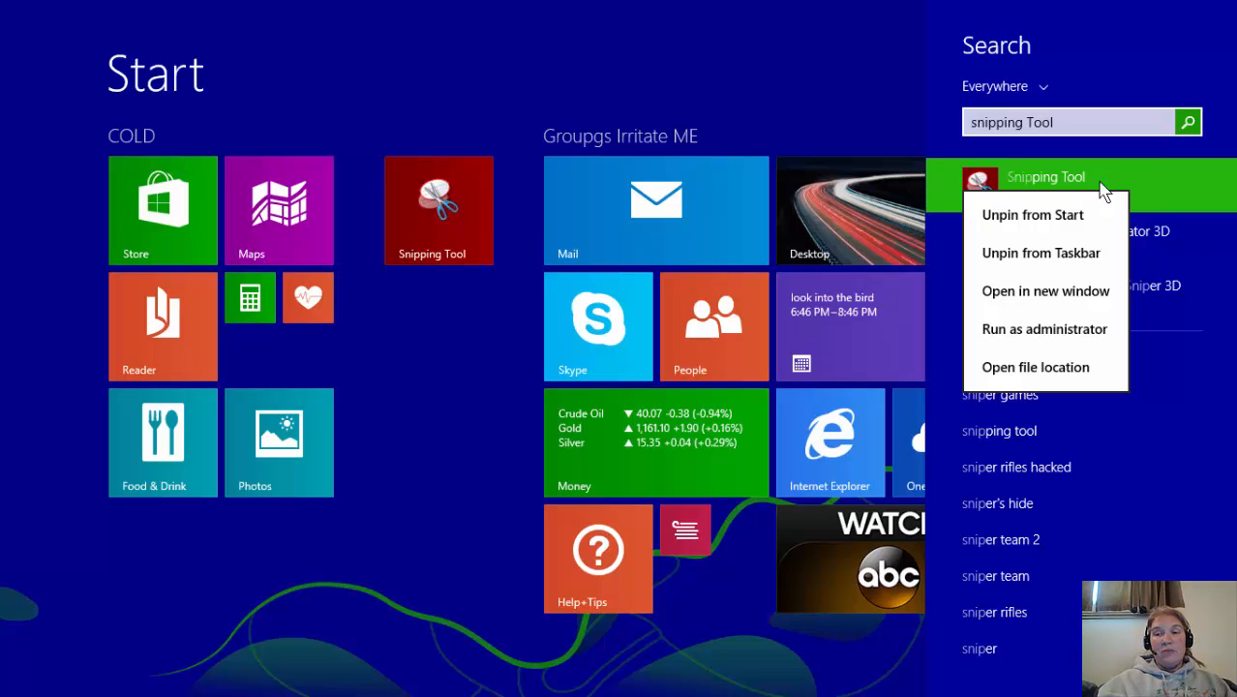
key("super")
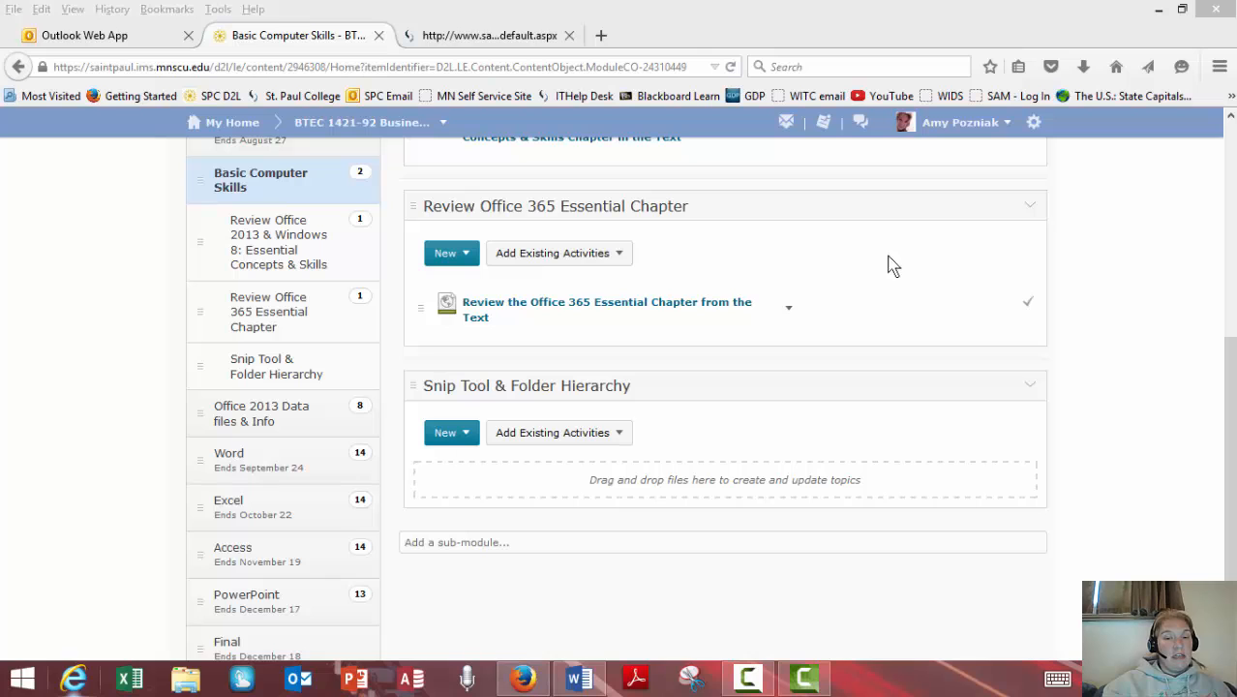
Bring up the Word document, launch the Snipping Tool, and switch to the Saint Paul College home page in Firefox.
mouse_move(580, 683)
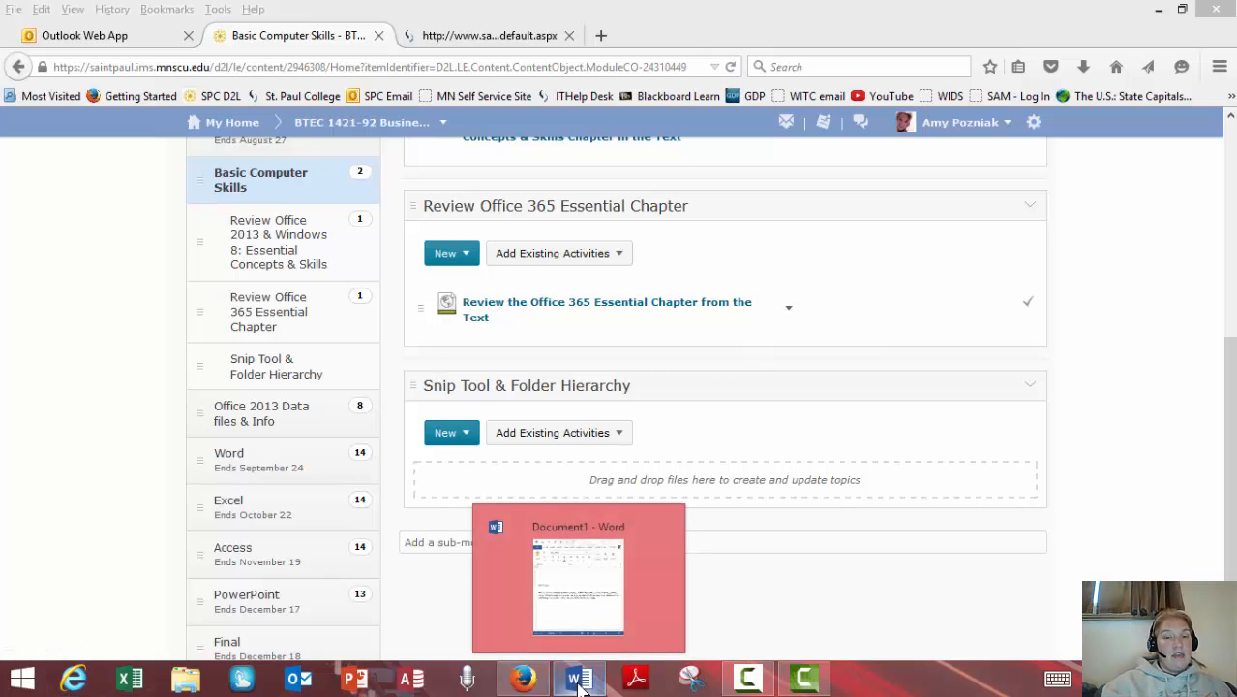
left_click(580, 683)
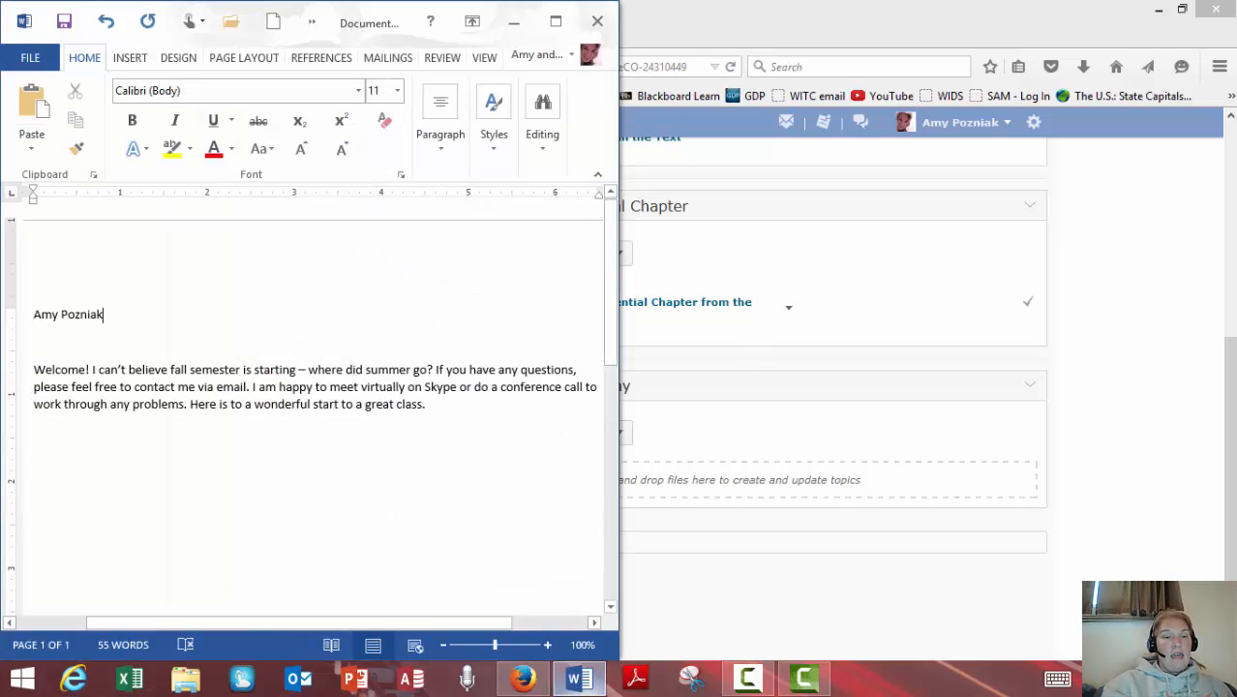
left_click(692, 679)
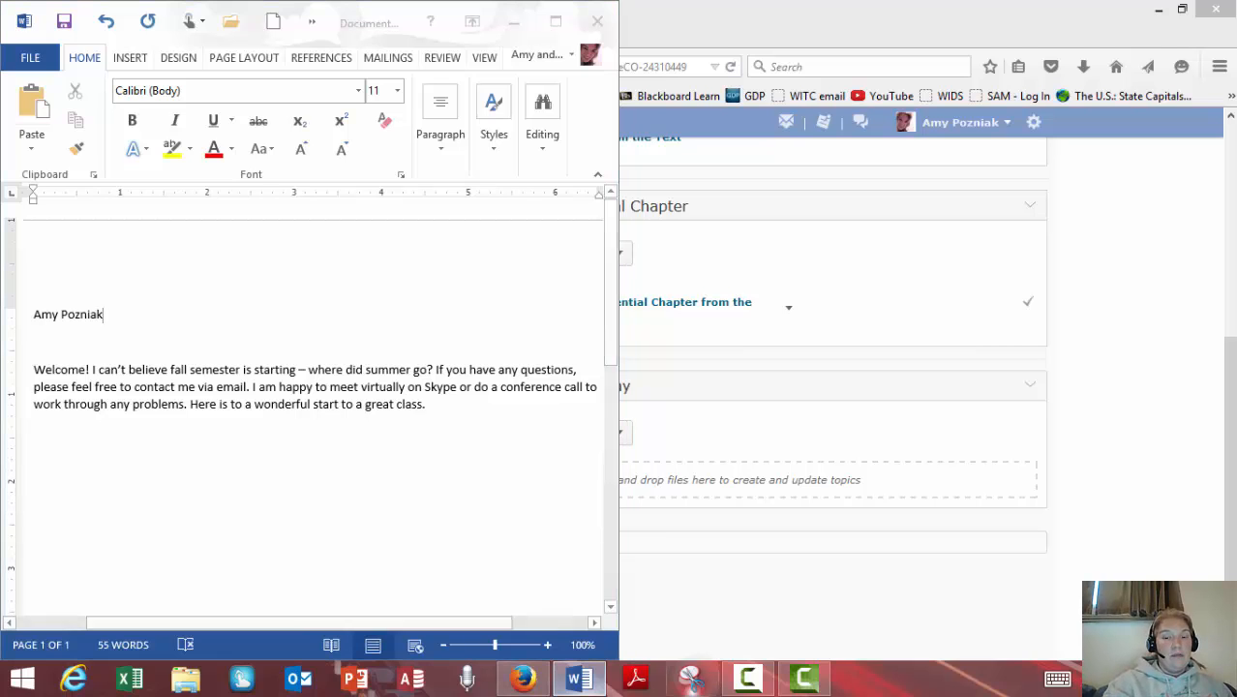
left_click(833, 581)
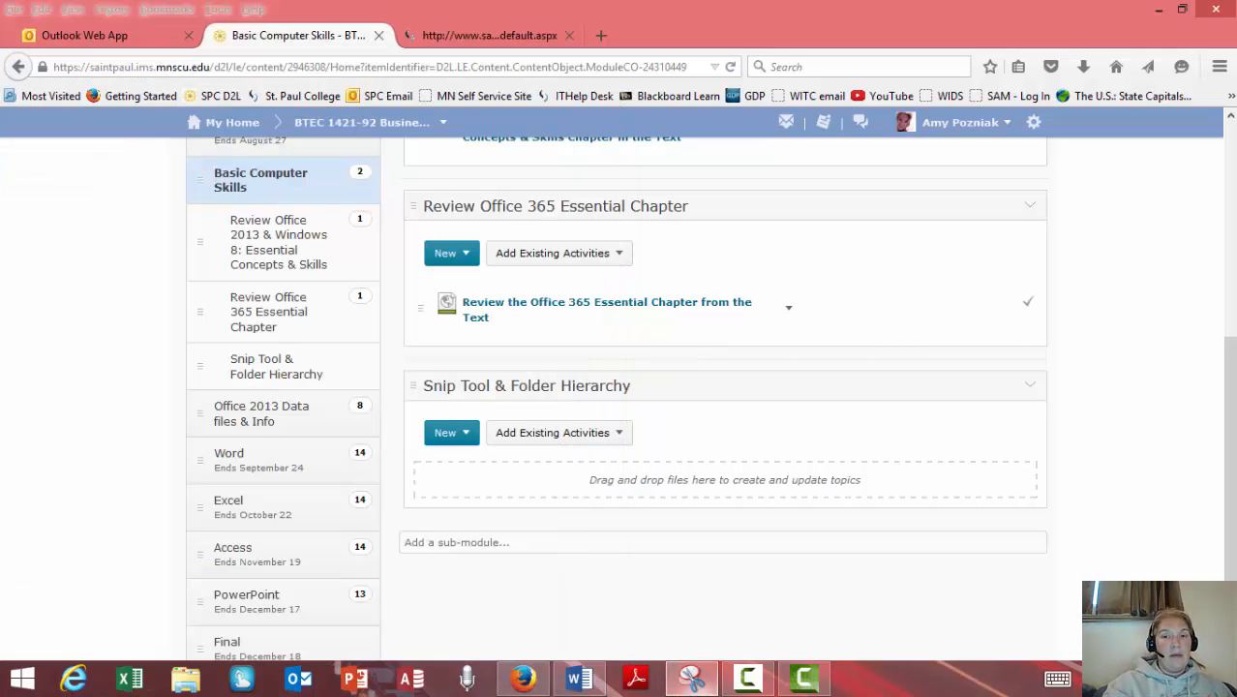
left_click(470, 35)
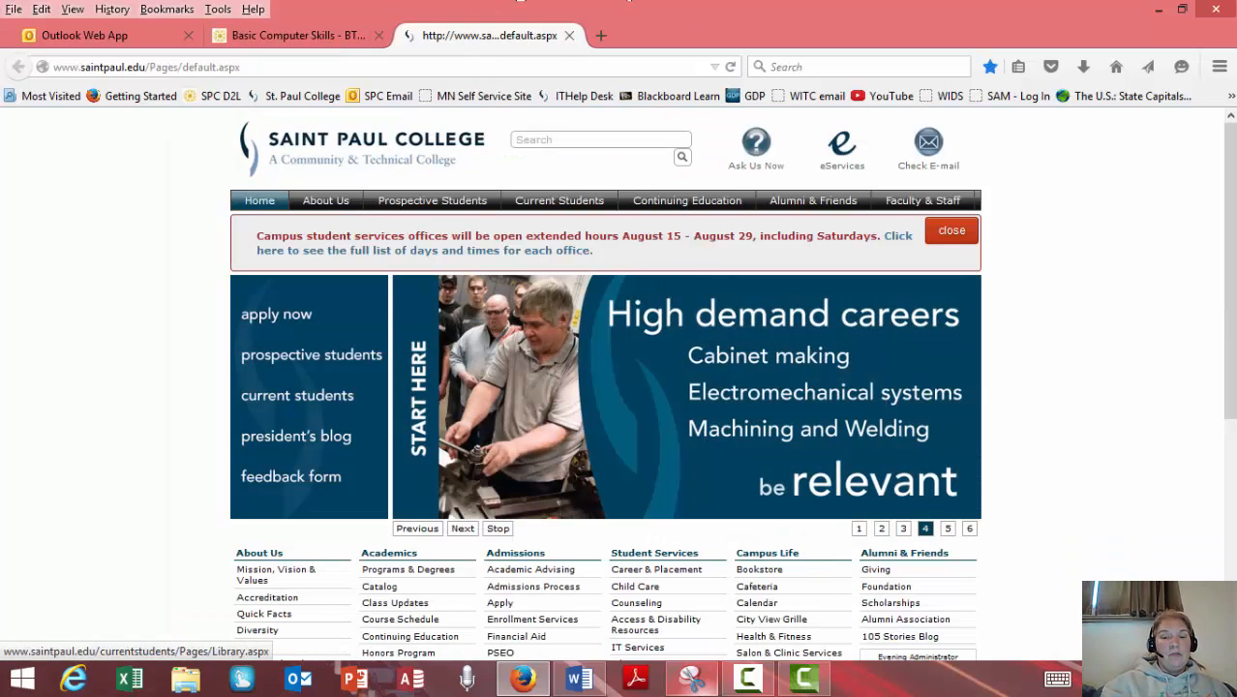
Capture a new snip of the Saint Paul College logo in the page header and copy it to the clipboard.
left_click(691, 677)
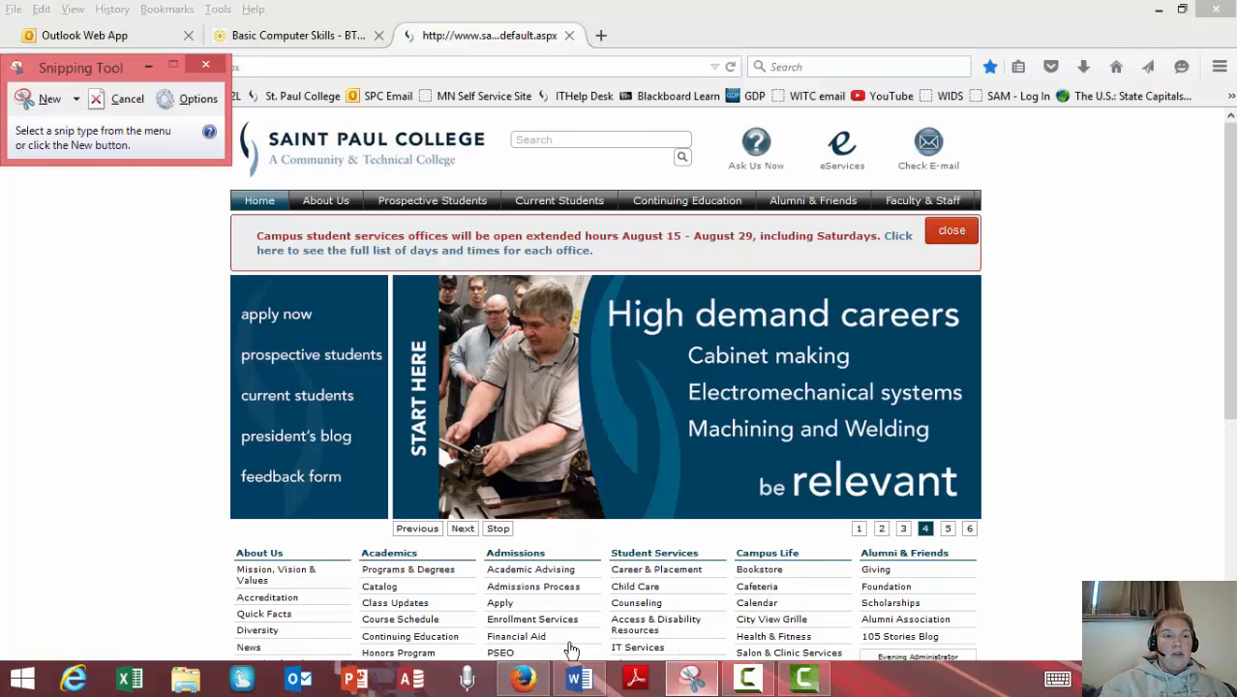
left_click(47, 105)
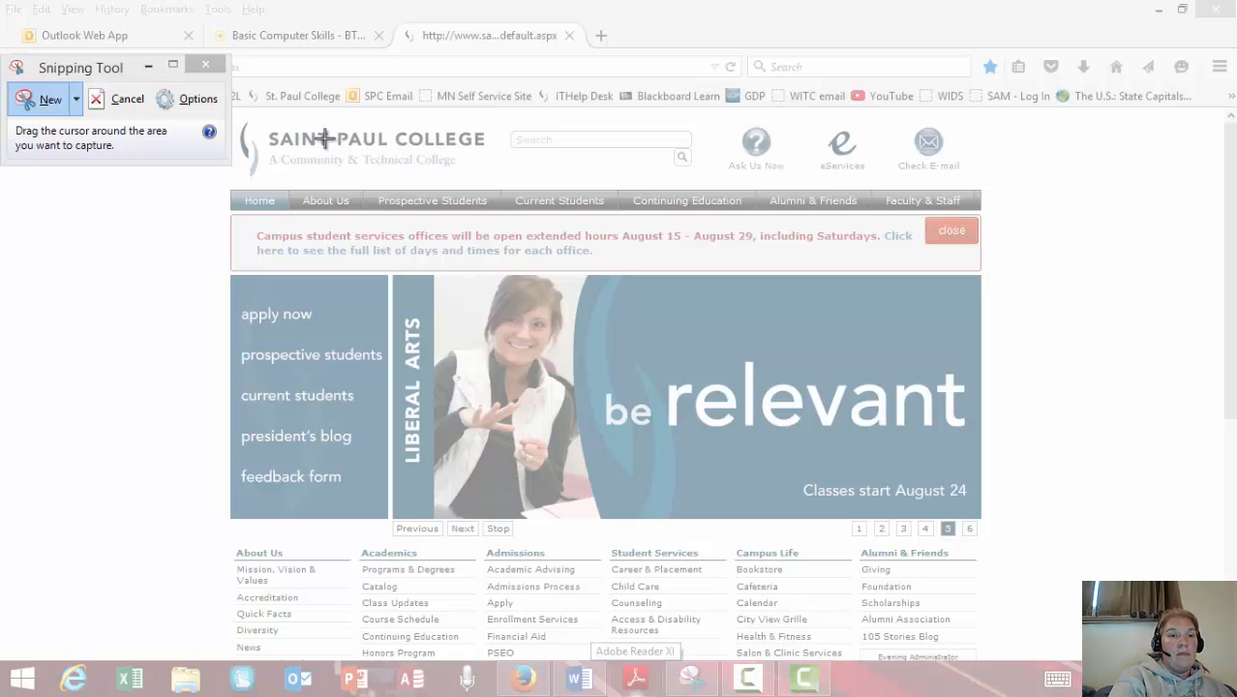
left_click_drag(238, 116, 505, 180)
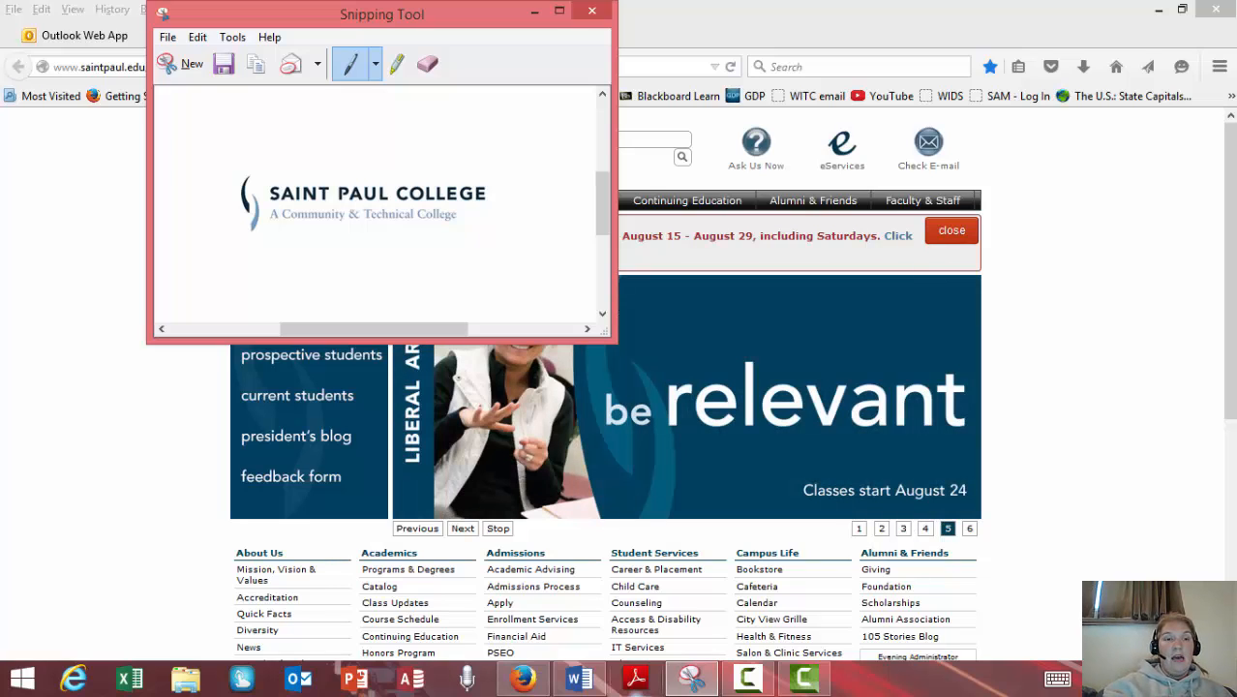
left_click(257, 64)
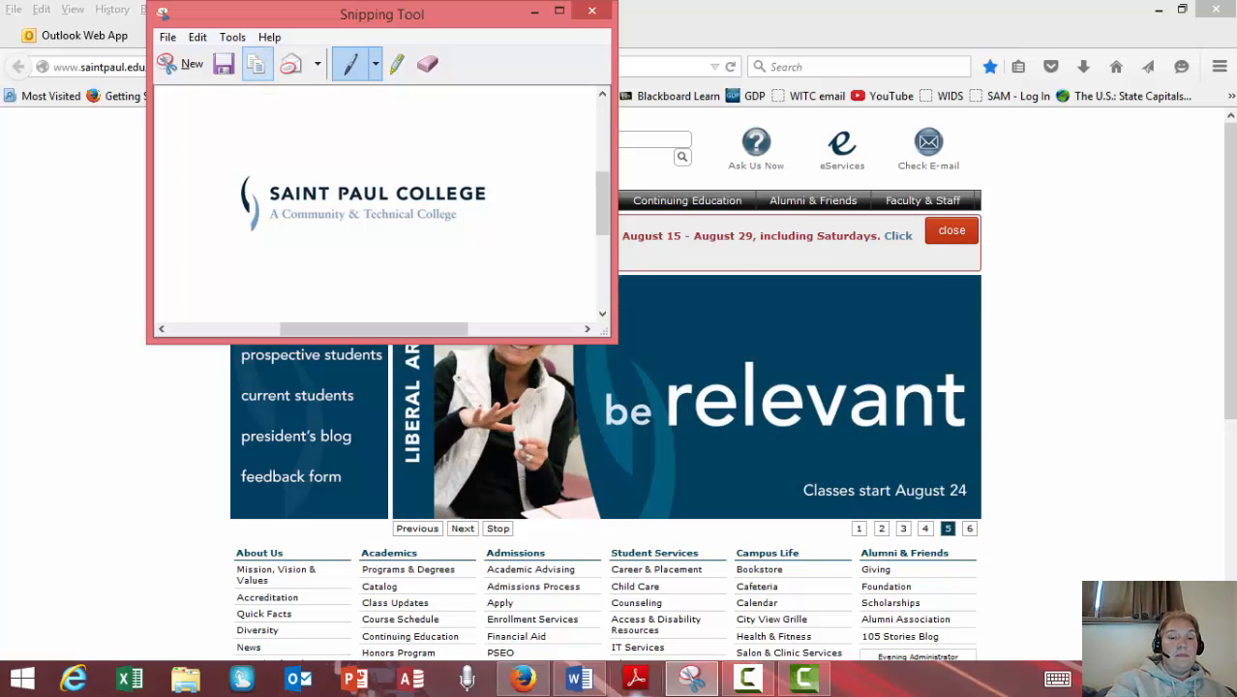
Switch to Word and paste the logo snip on the line below the welcome paragraph.
left_click(580, 679)
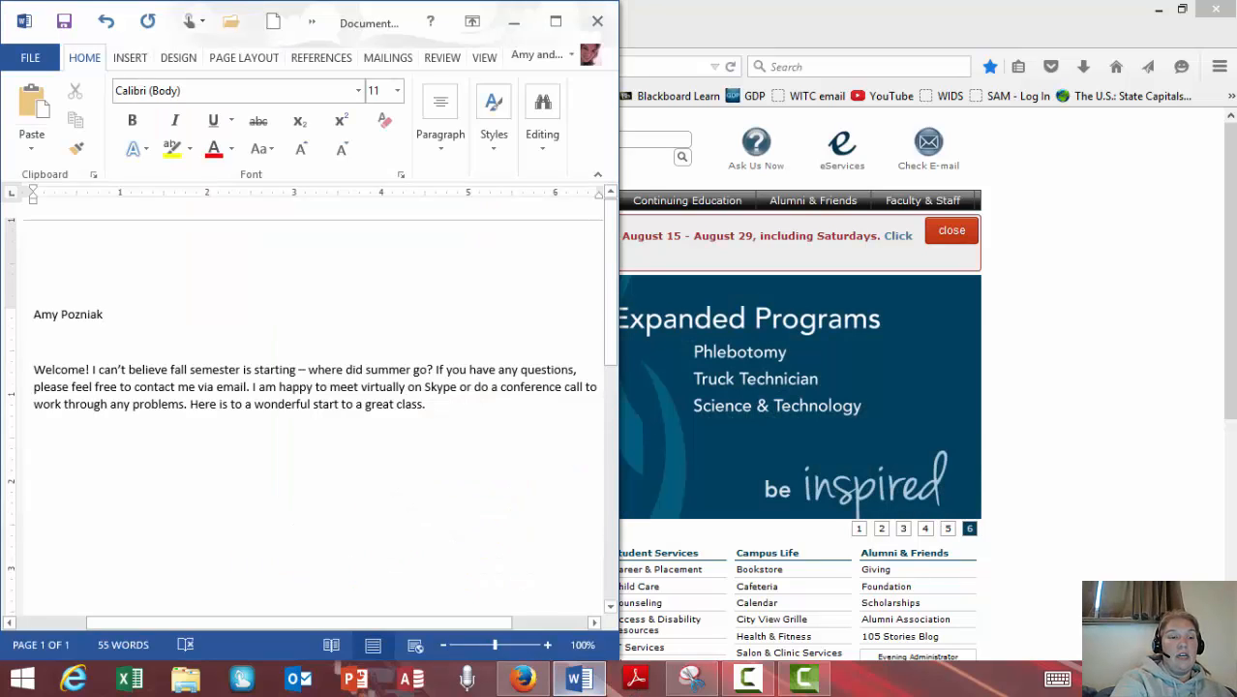
left_click(33, 446)
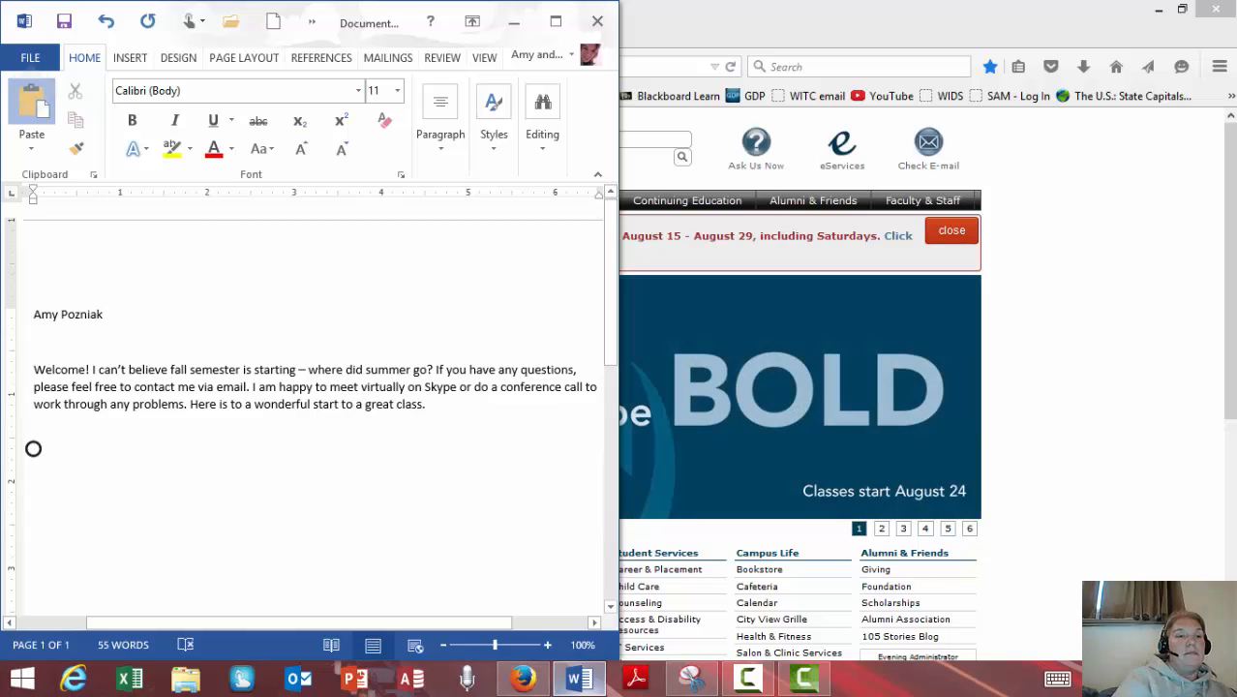
left_click(31, 141)
left_click(31, 140)
left_click(31, 111)
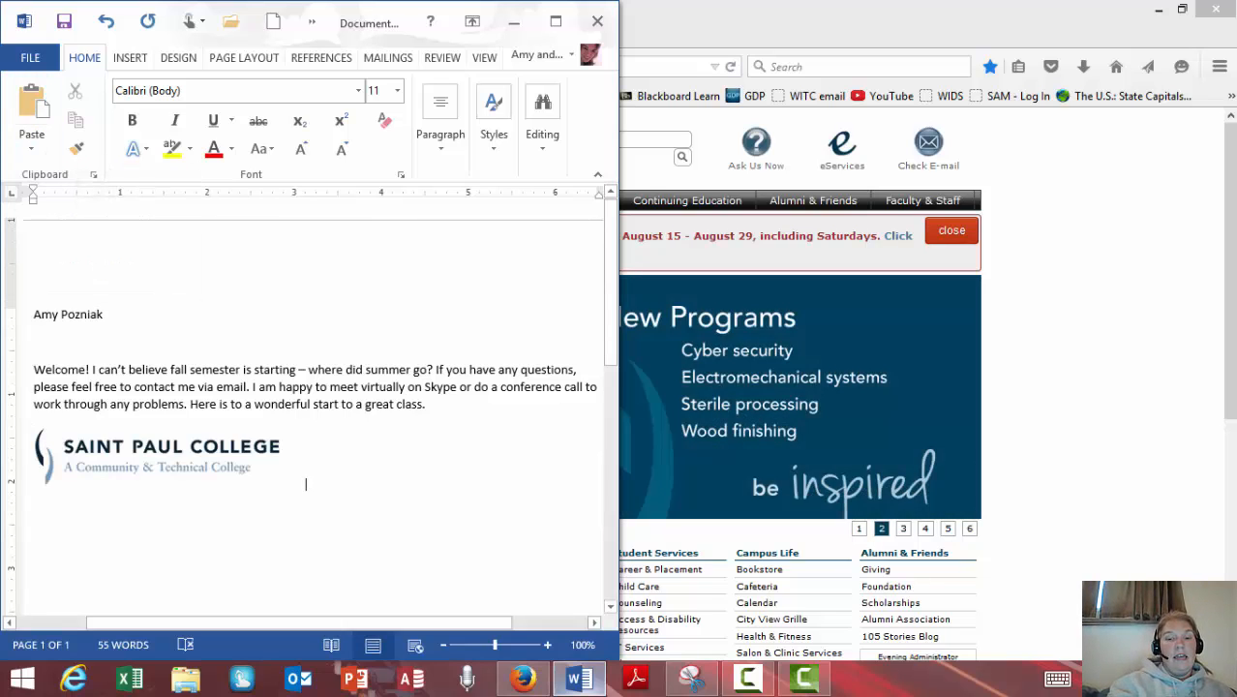
In the Snipping Tool, mark the logo snip with a red pen arrow and yellow highlighting, and erase both markings.
left_click(692, 678)
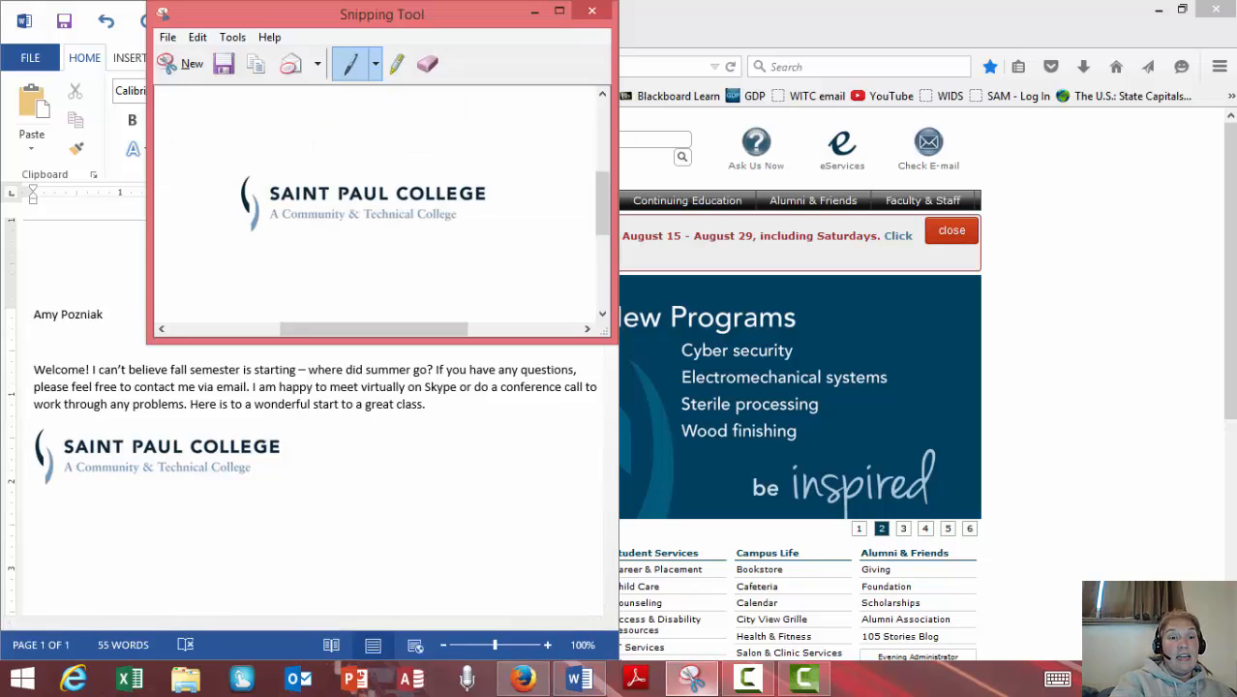
mouse_move(330, 102)
left_mouse_down()
mouse_move(281, 180)
mouse_move(338, 165)
left_mouse_up()
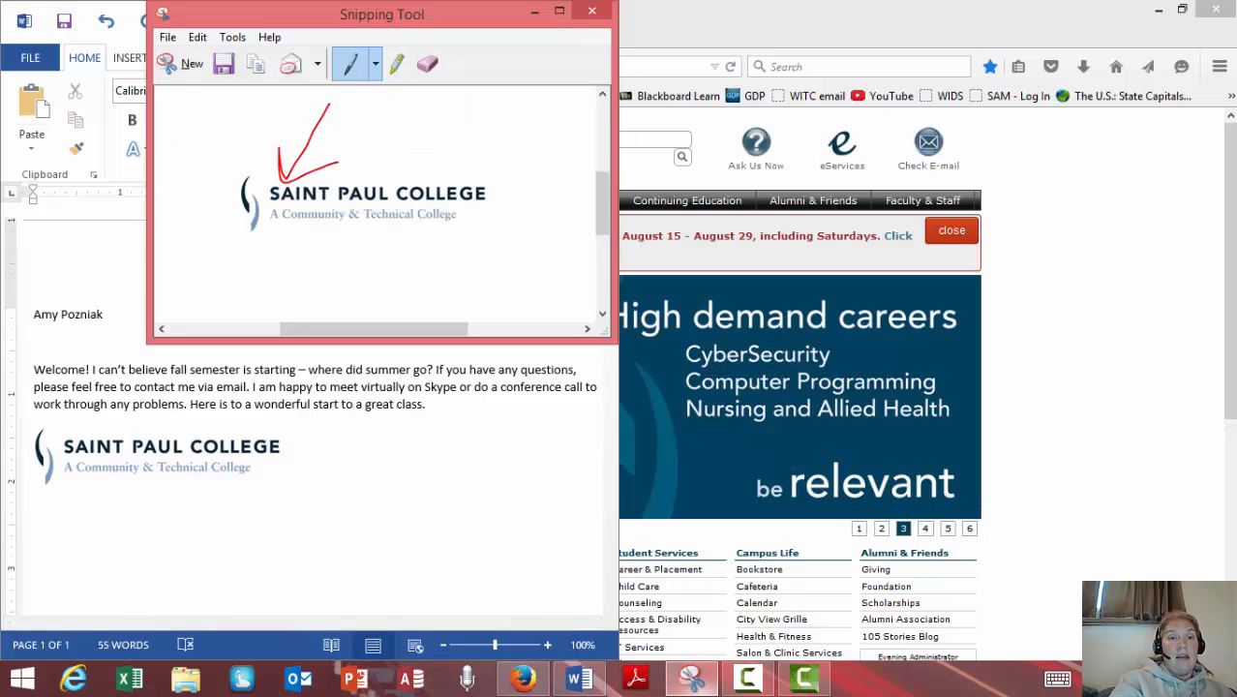
left_click(397, 64)
mouse_move(248, 194)
left_mouse_down()
mouse_move(377, 174)
mouse_move(463, 231)
left_mouse_up()
left_click(429, 64)
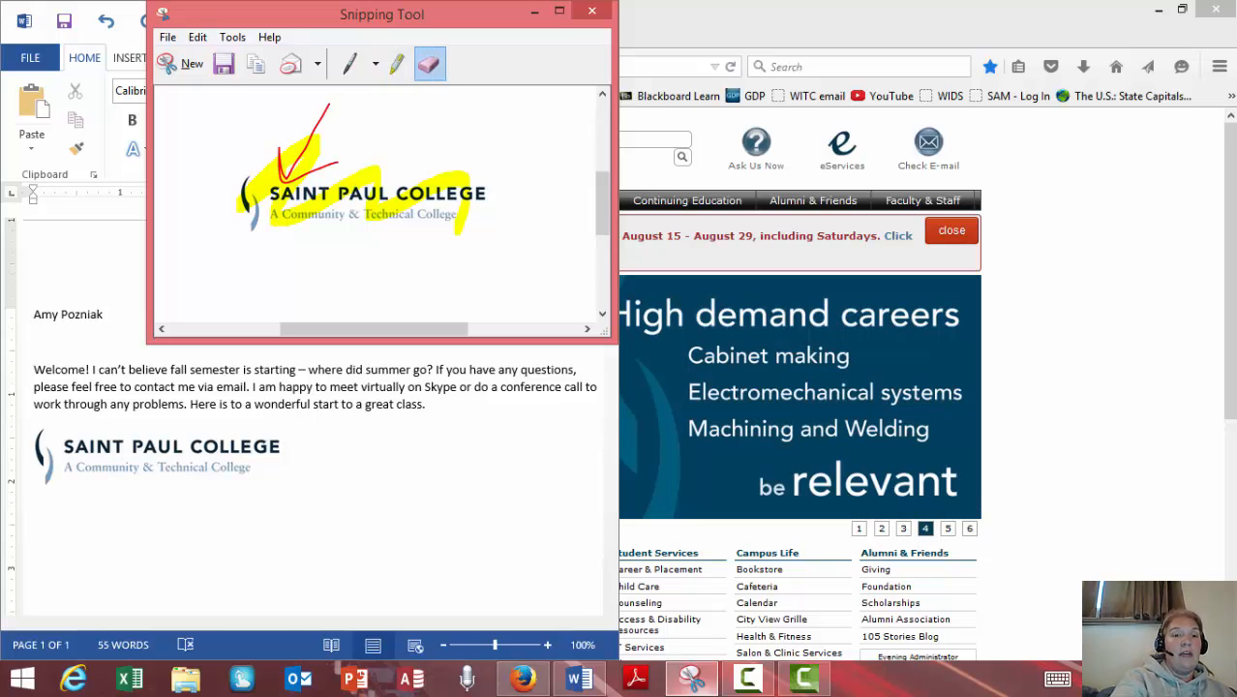
mouse_move(229, 190)
left_mouse_down()
mouse_move(258, 178)
mouse_move(461, 215)
left_mouse_up()
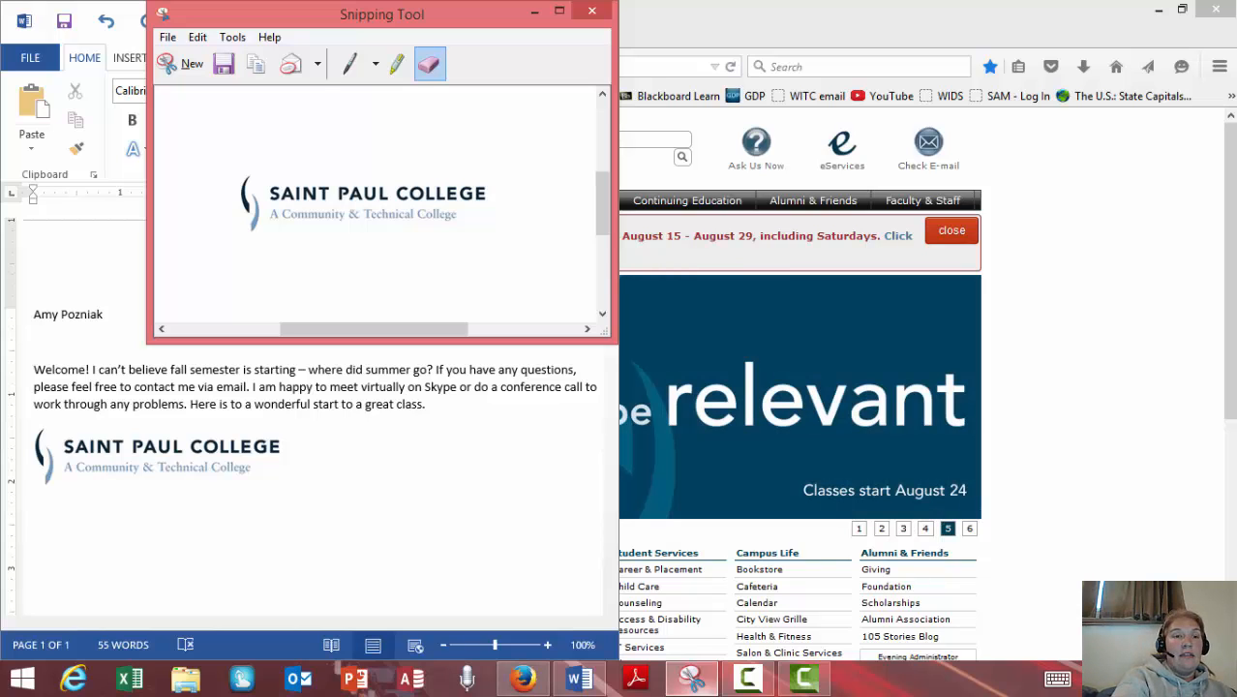
Save the logo snip as the JPEG file SPCLogo in the Pictures folder, replacing the existing file.
left_click(168, 37)
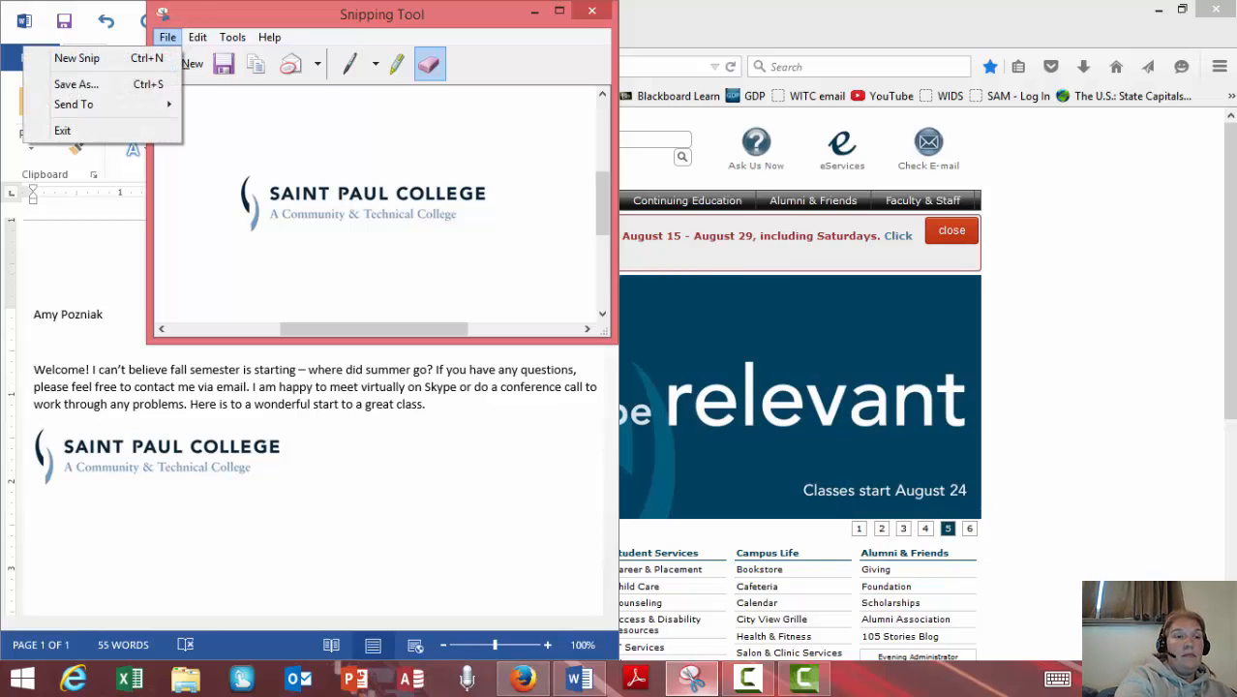
key("Escape")
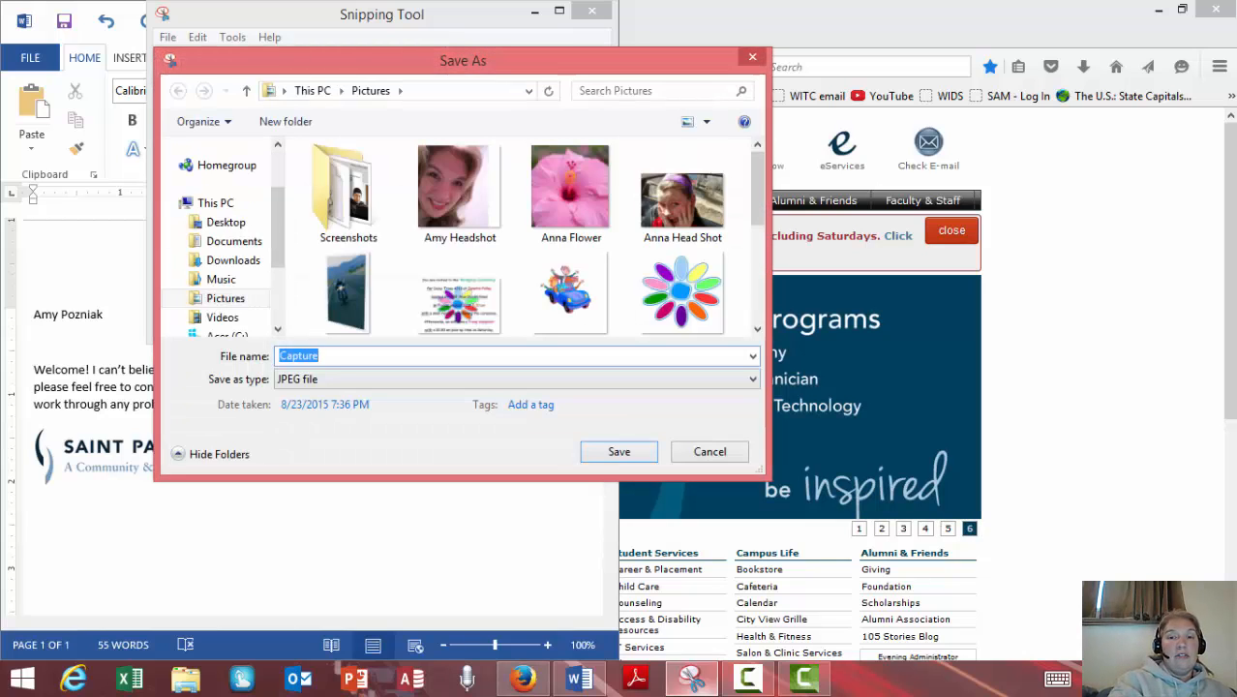
scroll(523, 237, "down", 6)
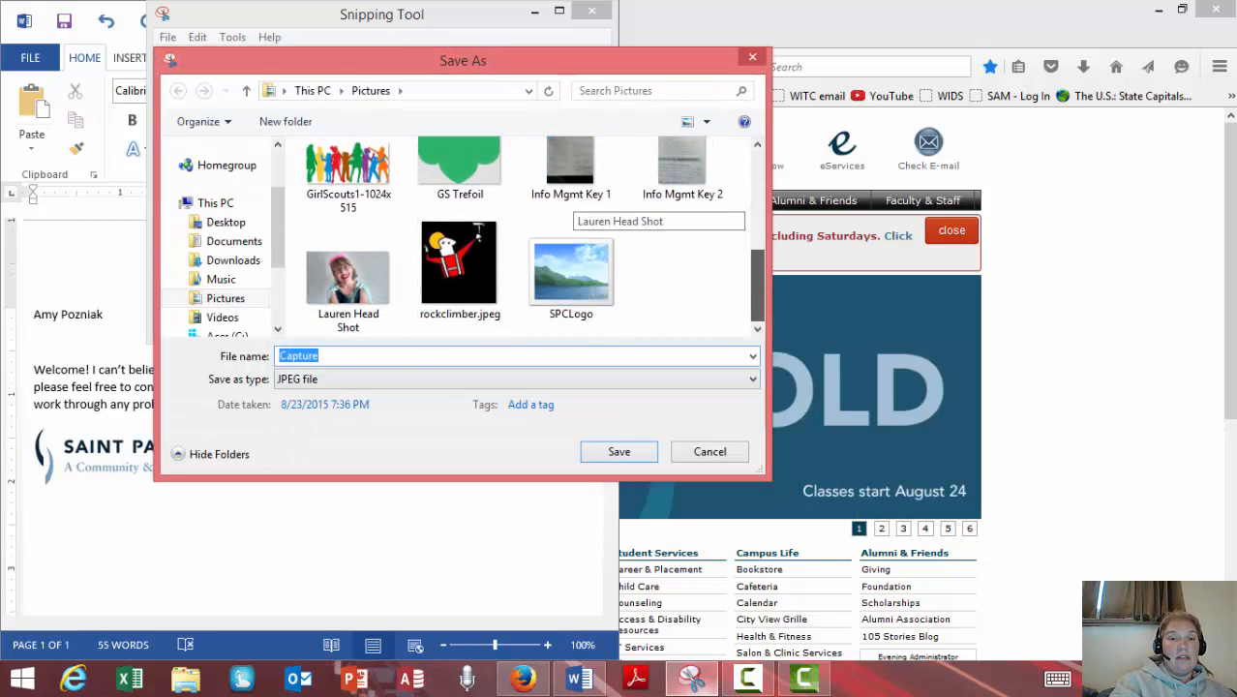
double_click(571, 276)
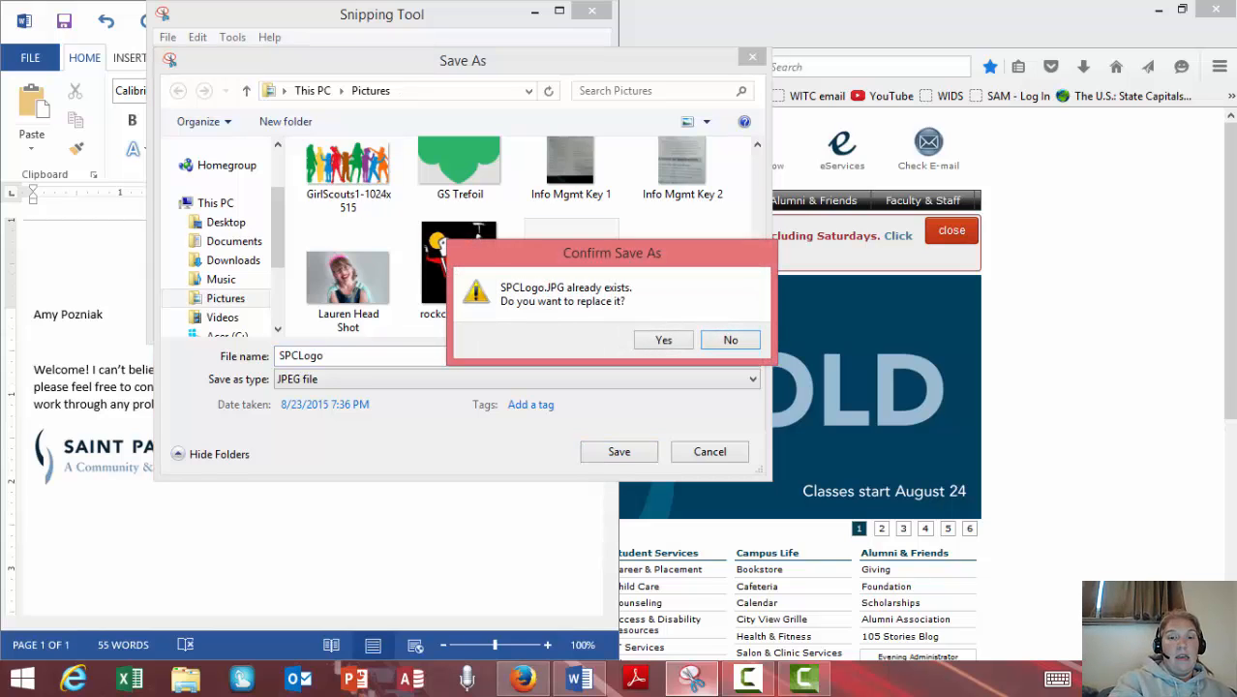
left_click(663, 340)
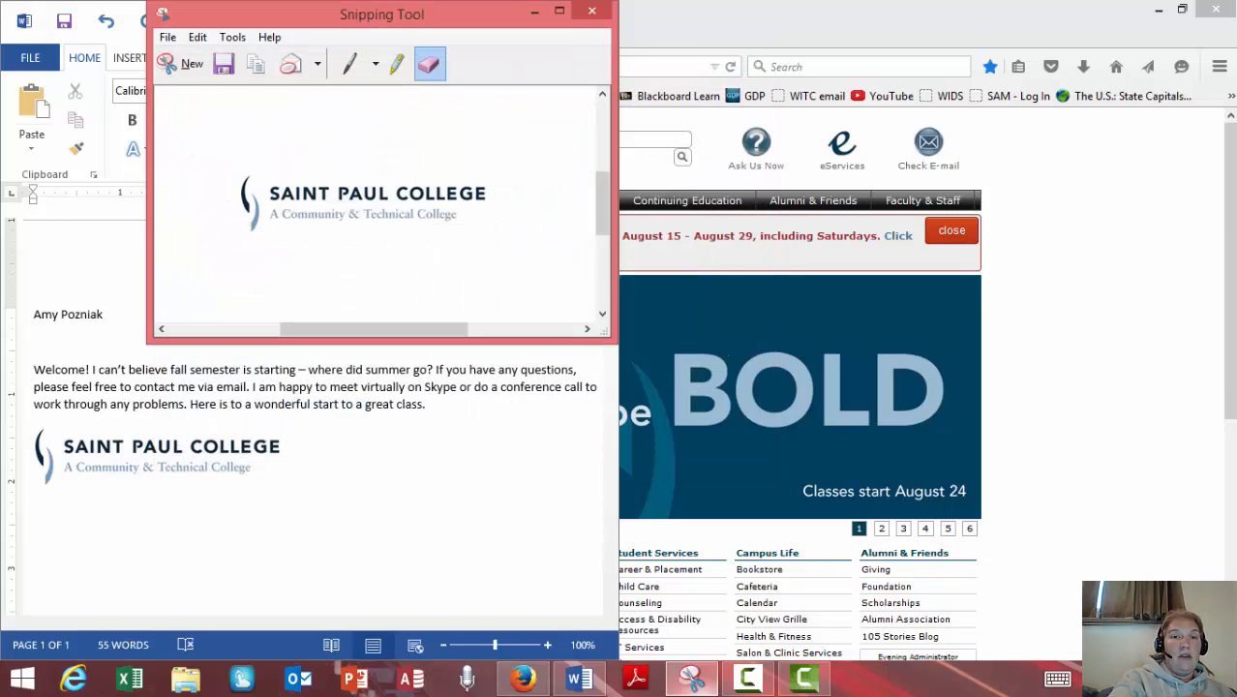
Switch to Word and try snapping its window to the right half of the screen and maximizing it.
left_click(306, 484)
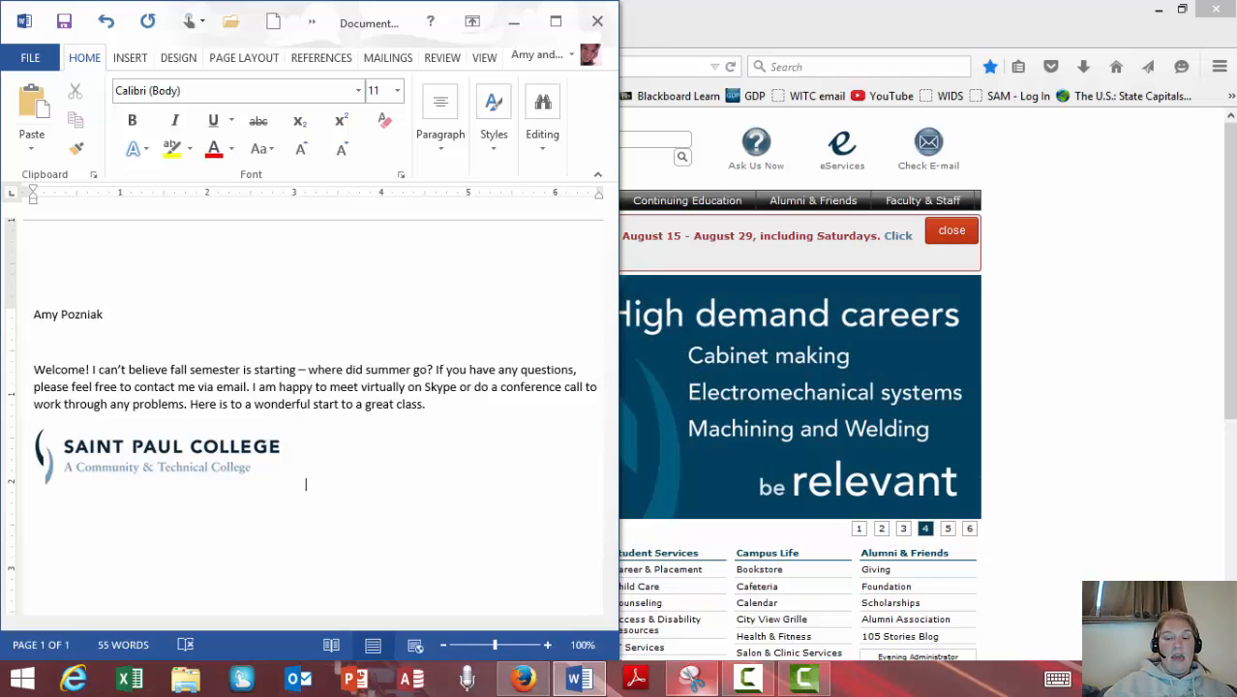
key("super+Right")
key("super+Right")
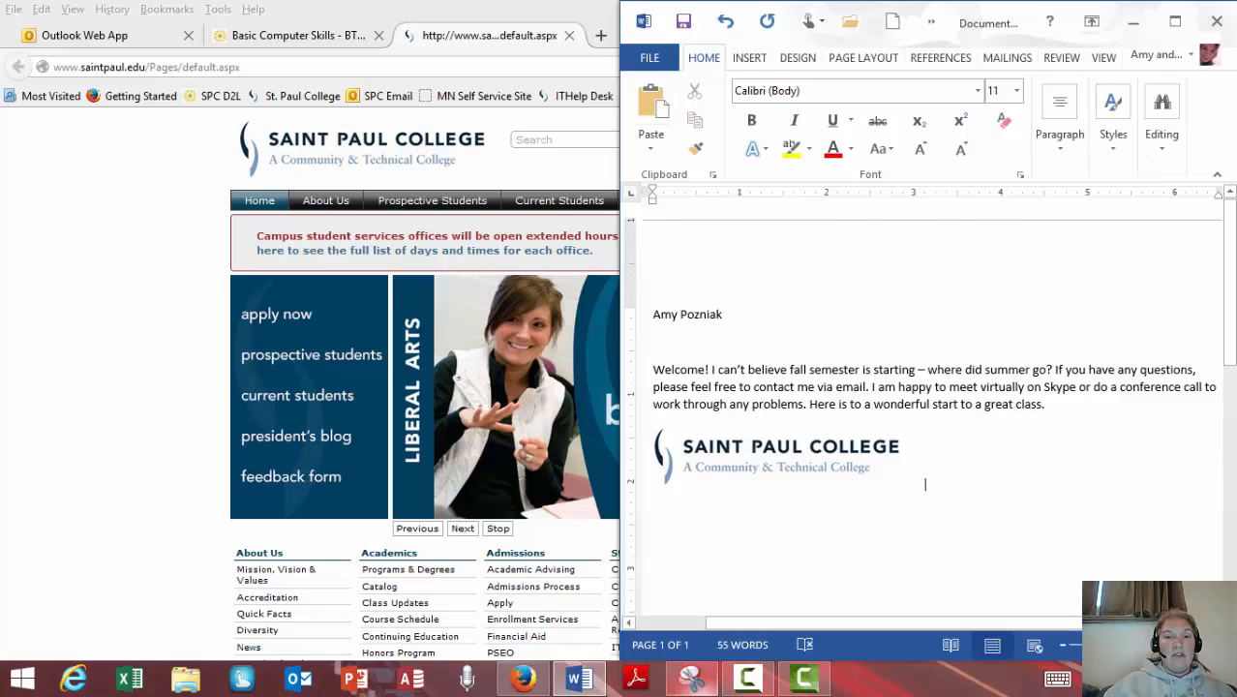
key("super+Right")
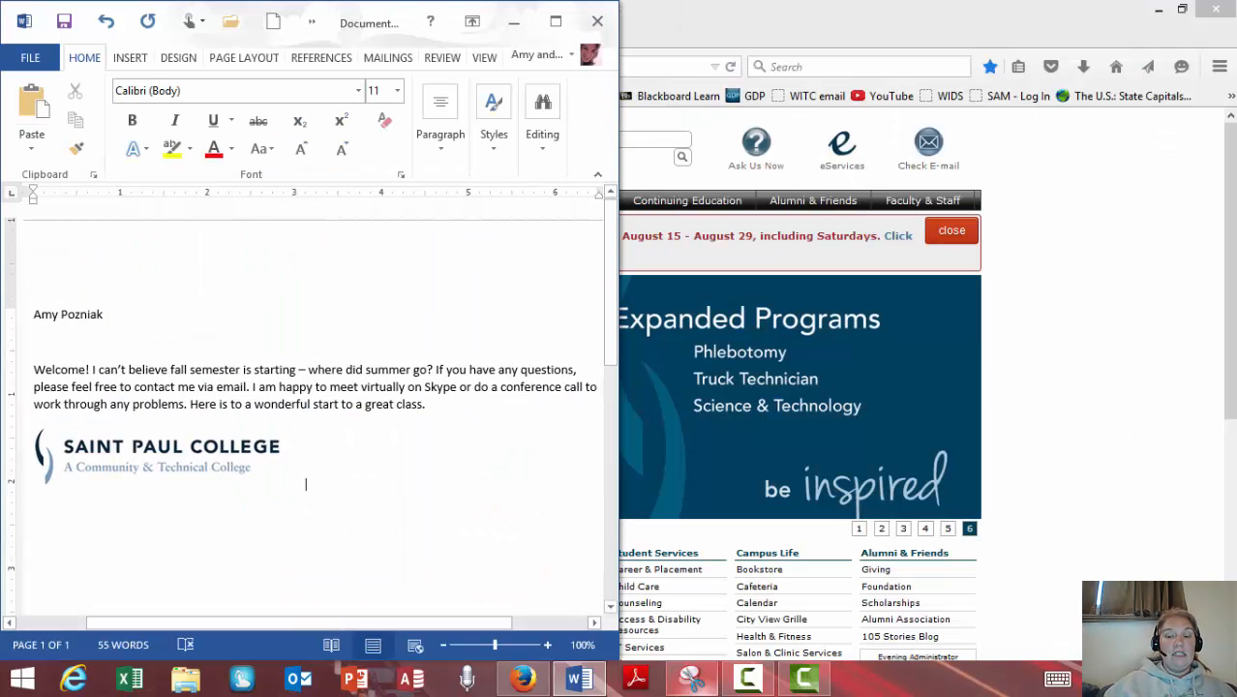
left_click(555, 20)
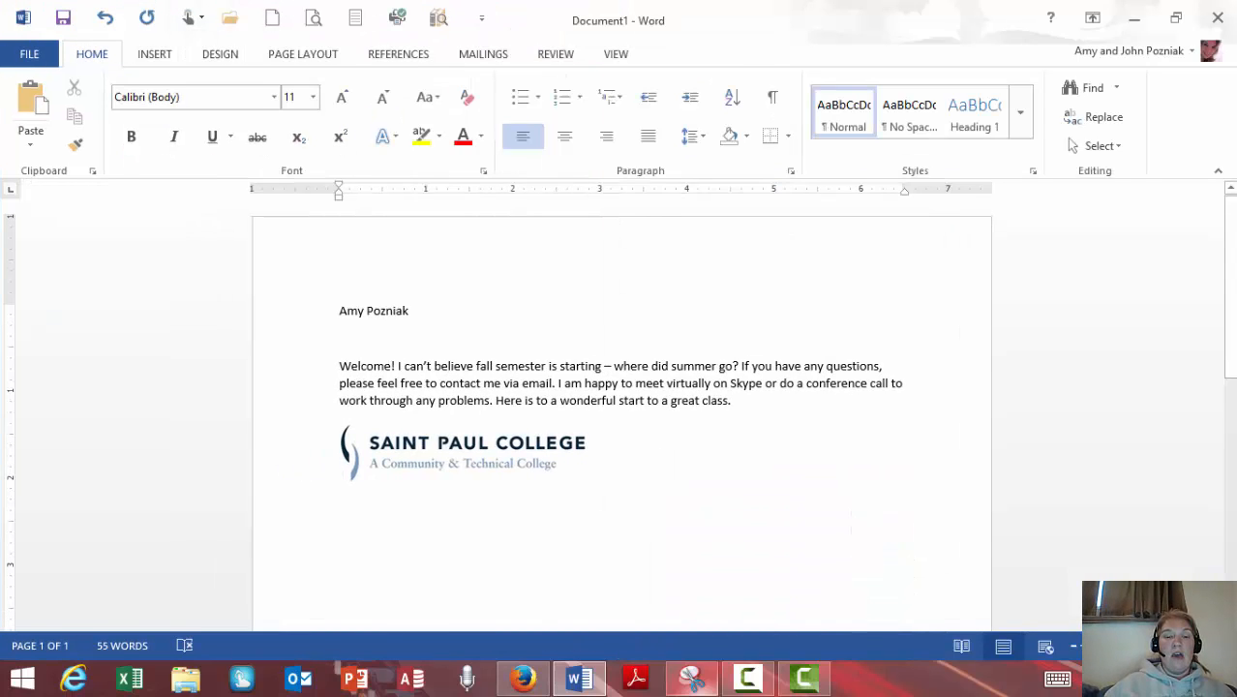
Arrange the two windows side by side, with Word on the left half of the screen and Firefox on the right.
key("super+Left")
key("alt+Tab")
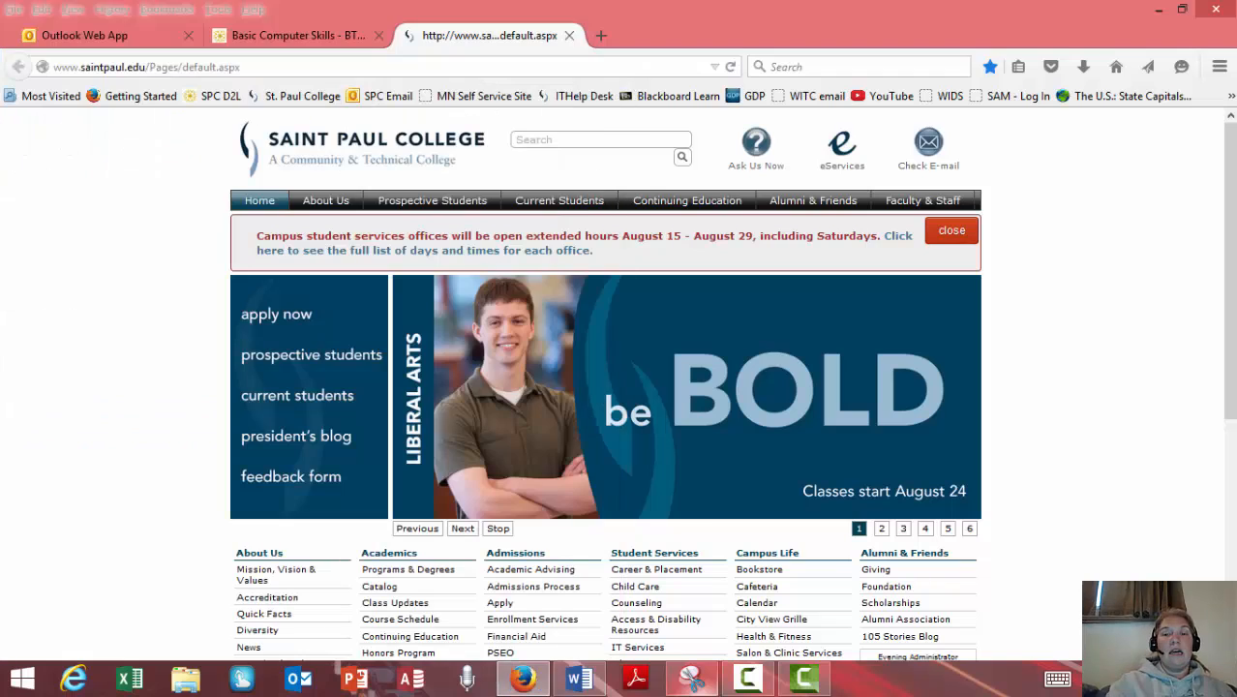
key("super+Right")
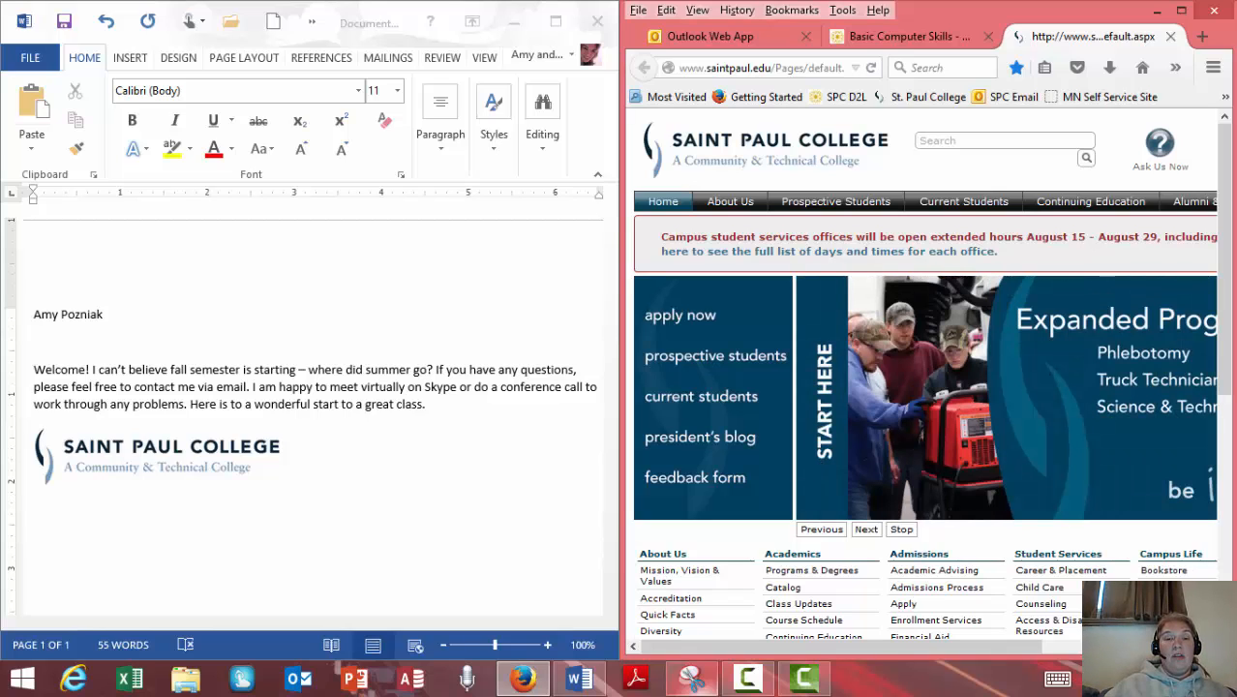
Place the insertion point on the line below the pasted logo and maximize the Word window.
left_click(32, 527)
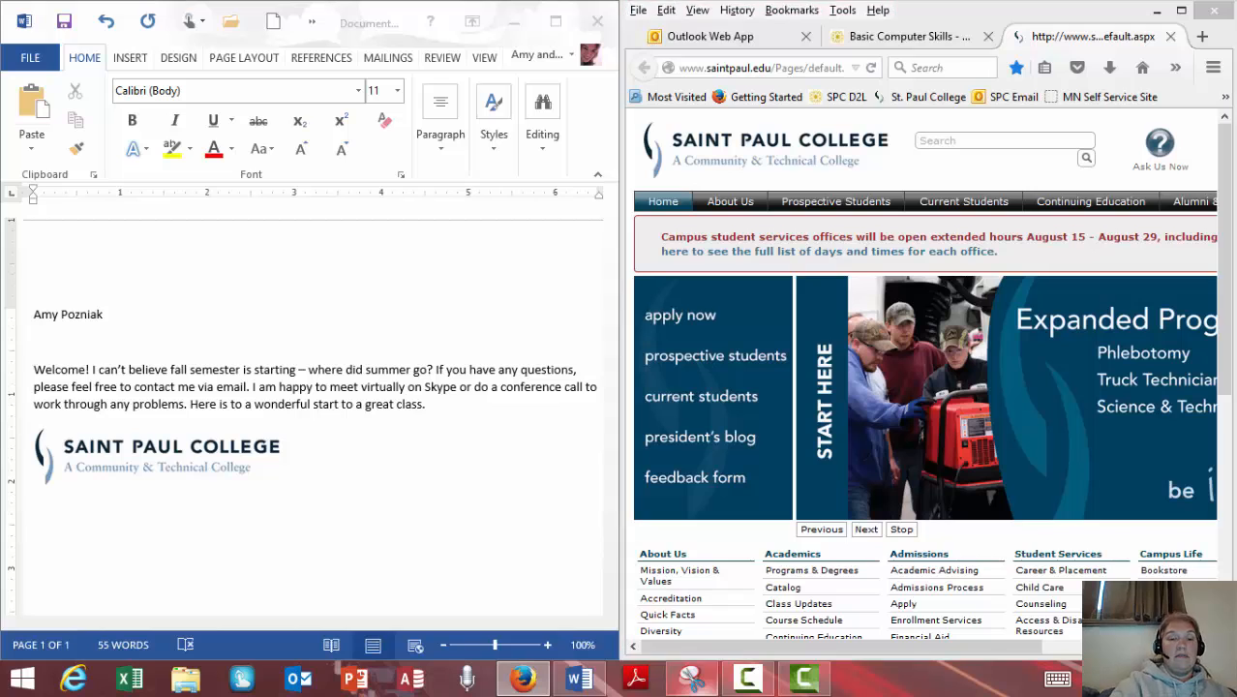
key("super+Up")
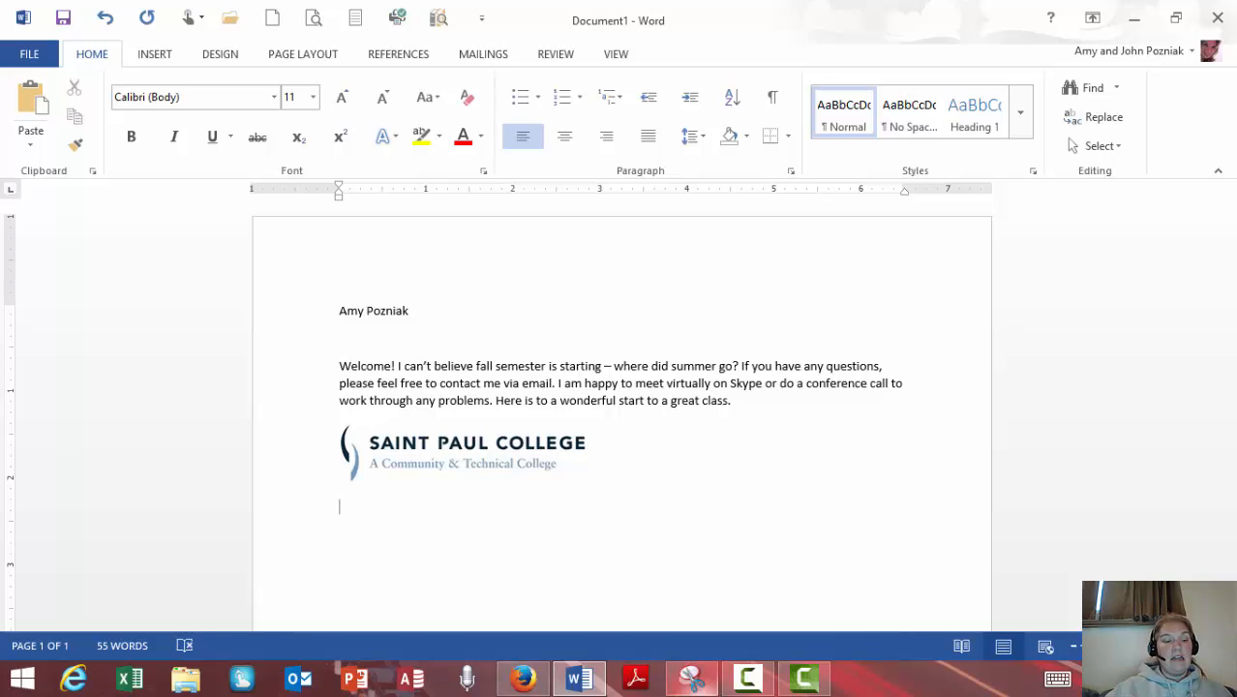
key("ctrl+a")
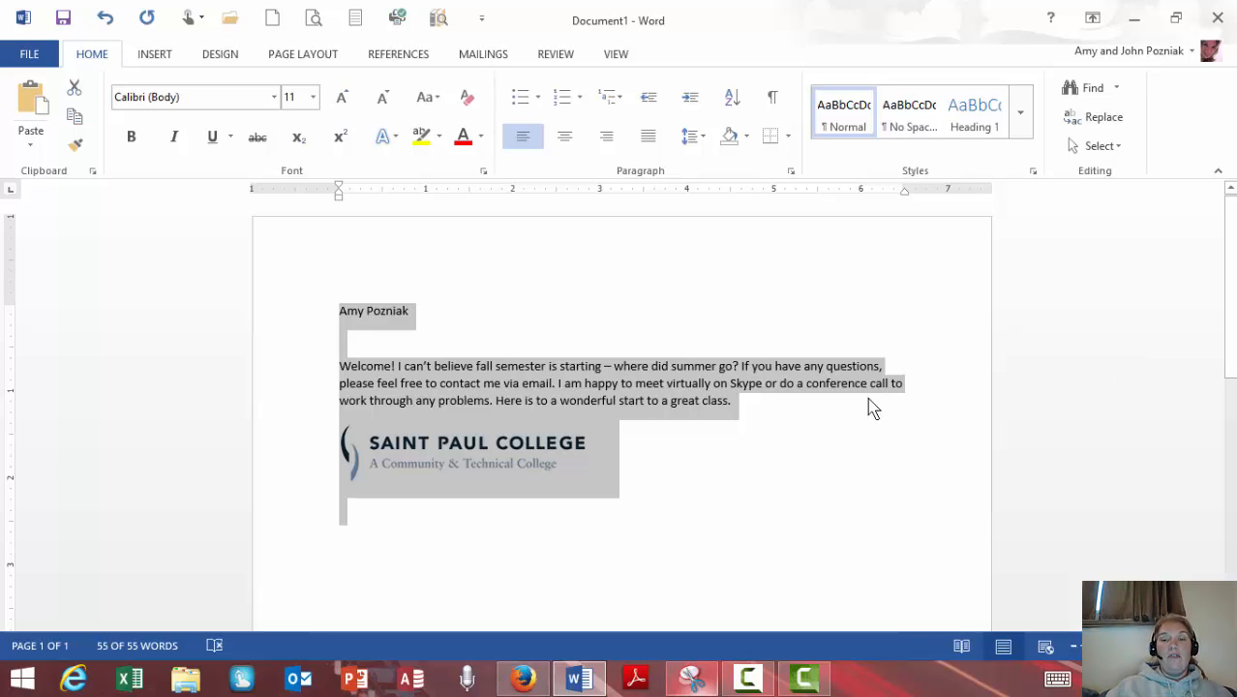
left_click(339, 521)
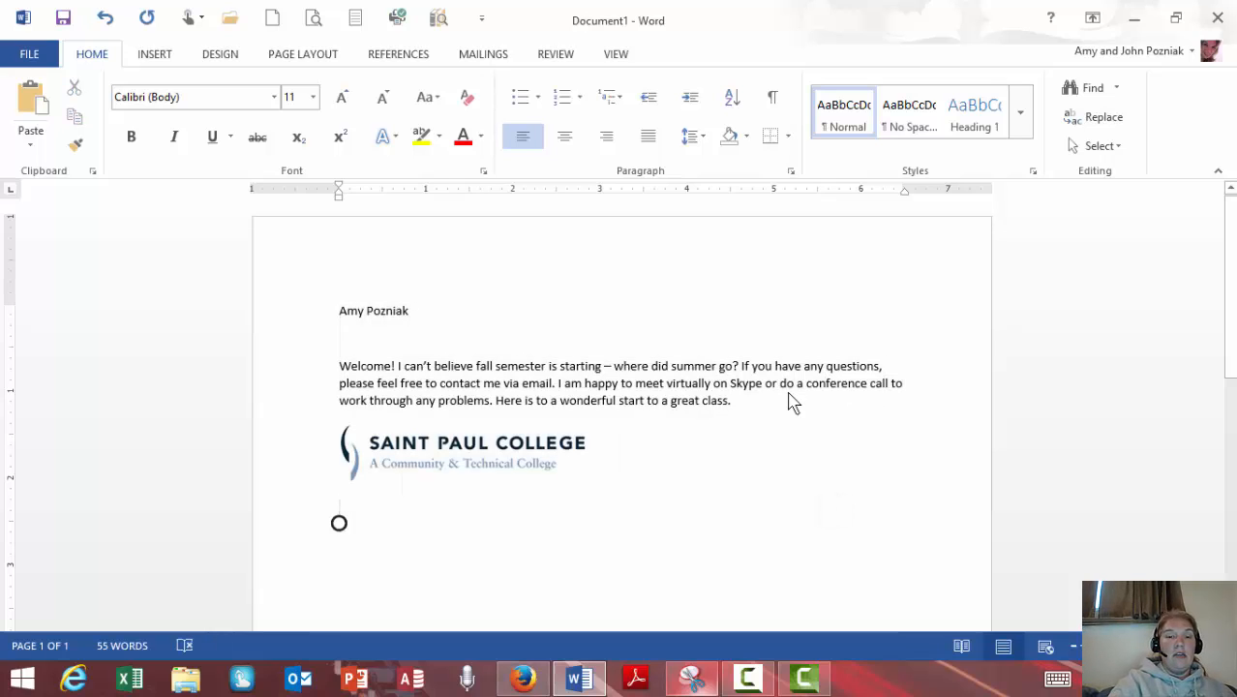
left_click(494, 382)
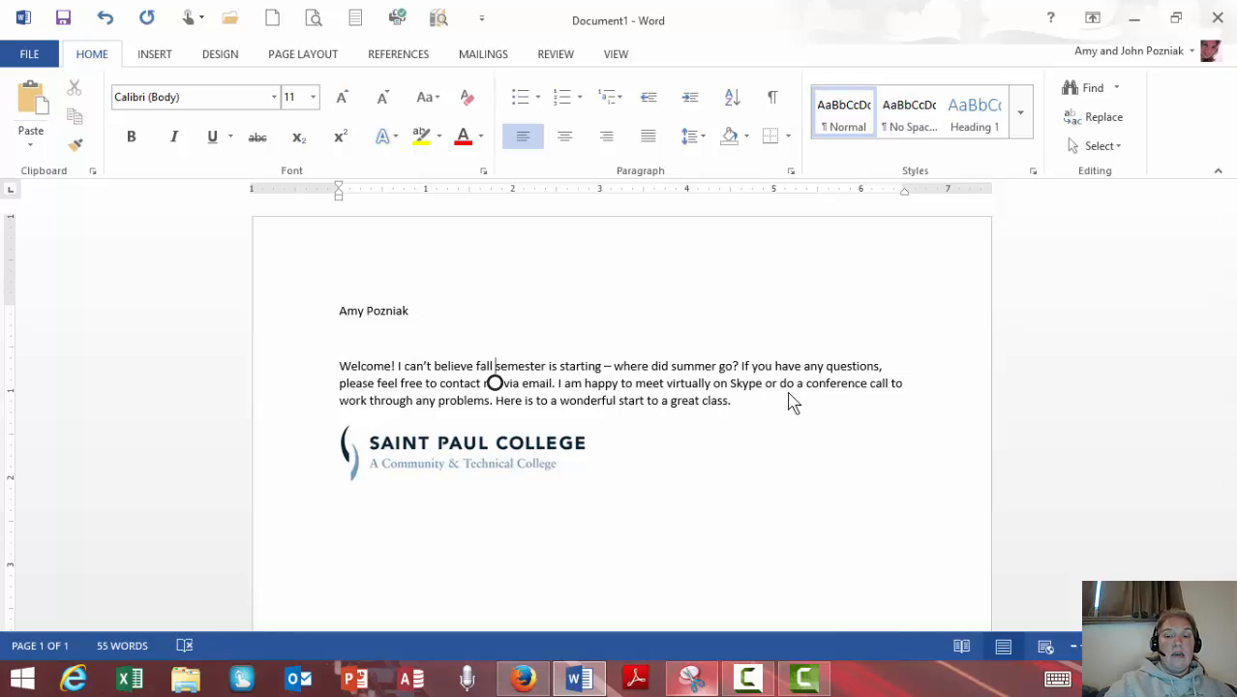
left_click(804, 679)
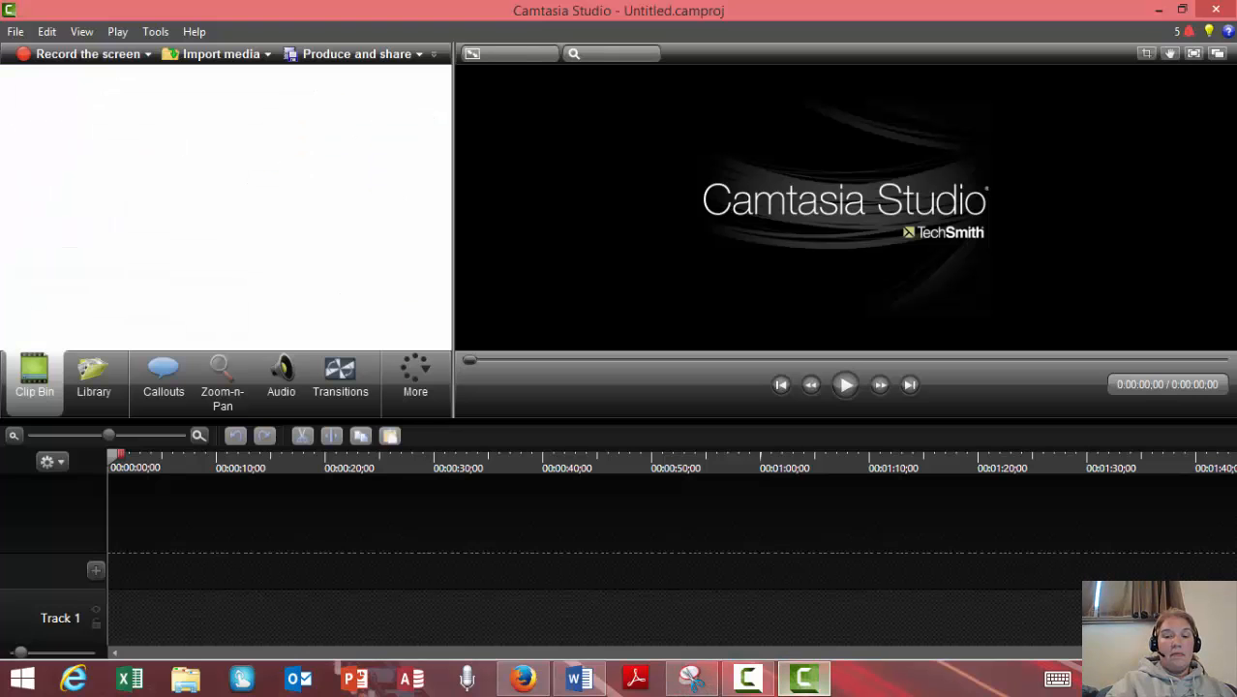
left_click(747, 678)
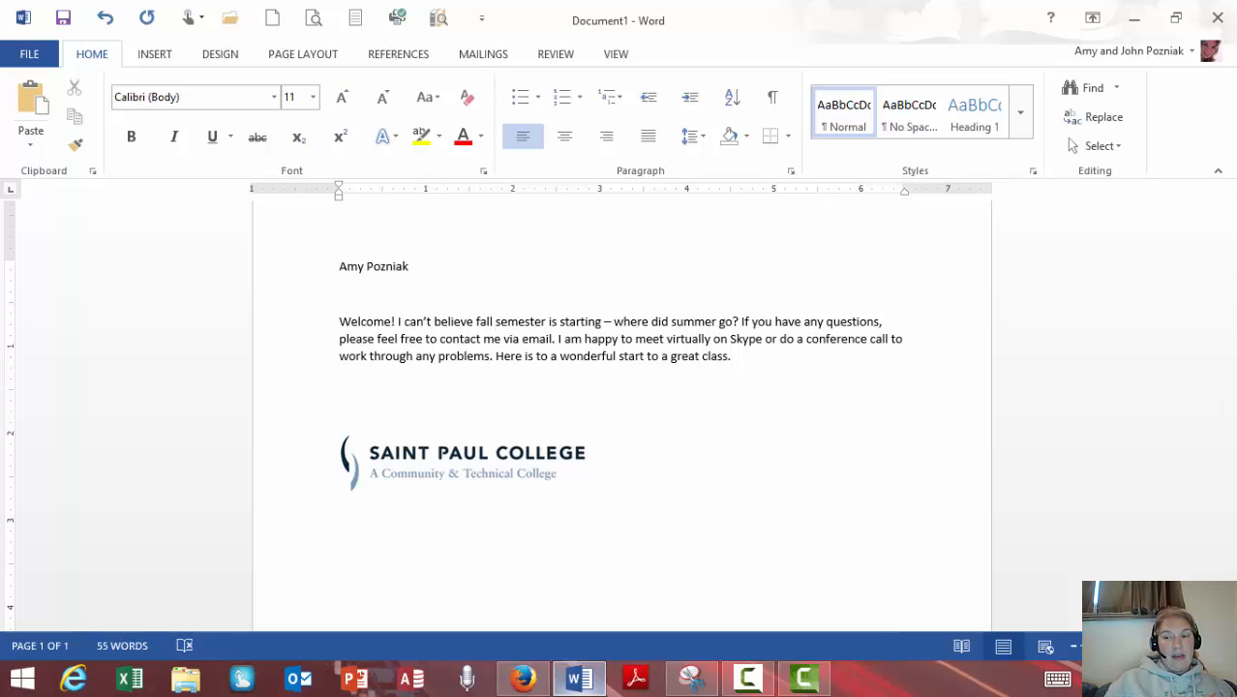
Format the word "fall" in the welcome paragraph as bold and italic.
left_click(1182, 646)
left_click(1182, 645)
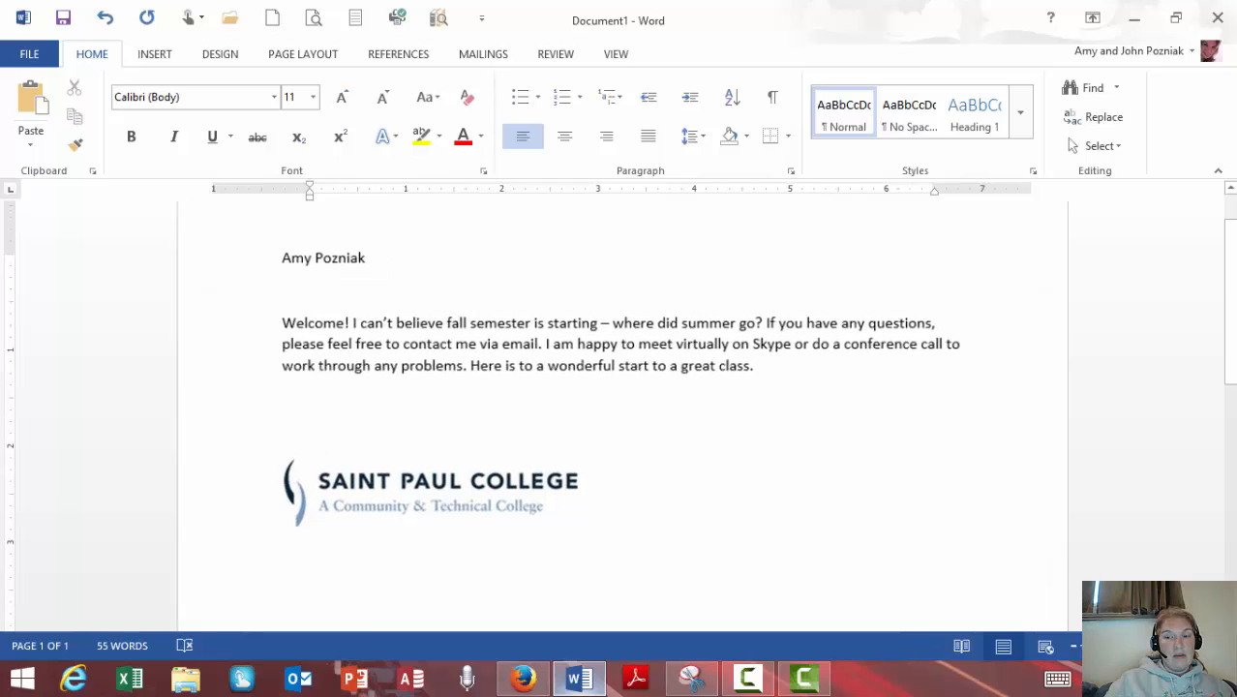
left_click(1182, 646)
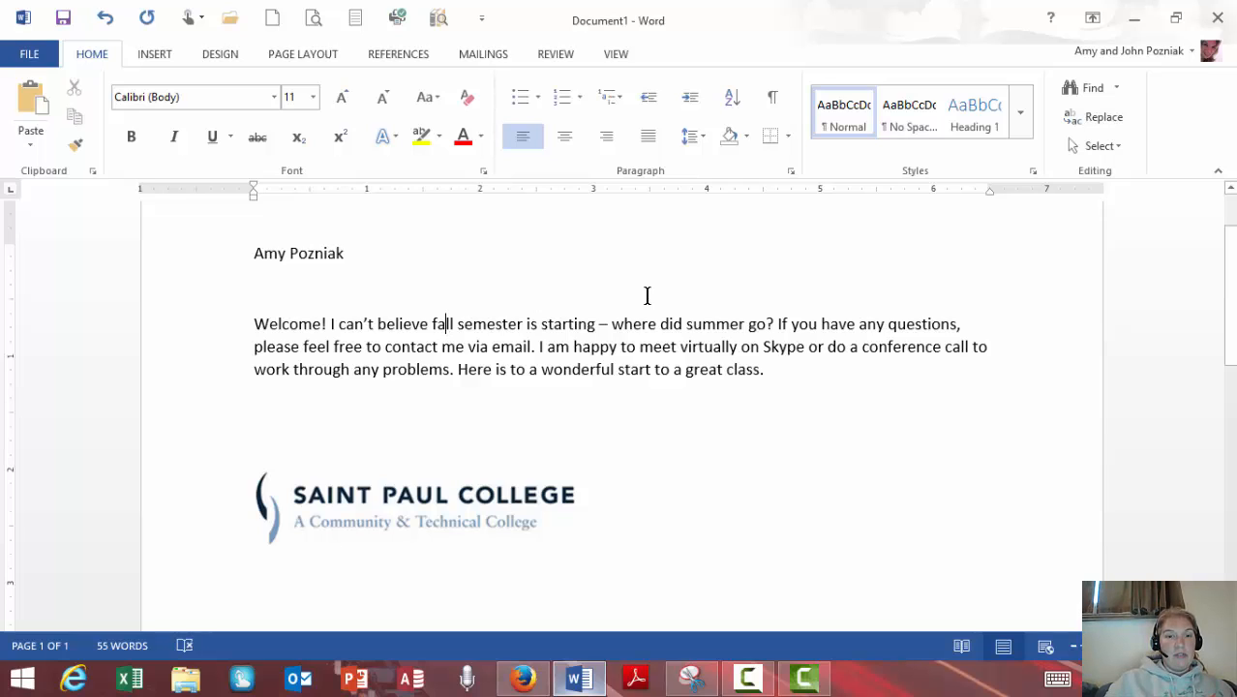
double_click(445, 323)
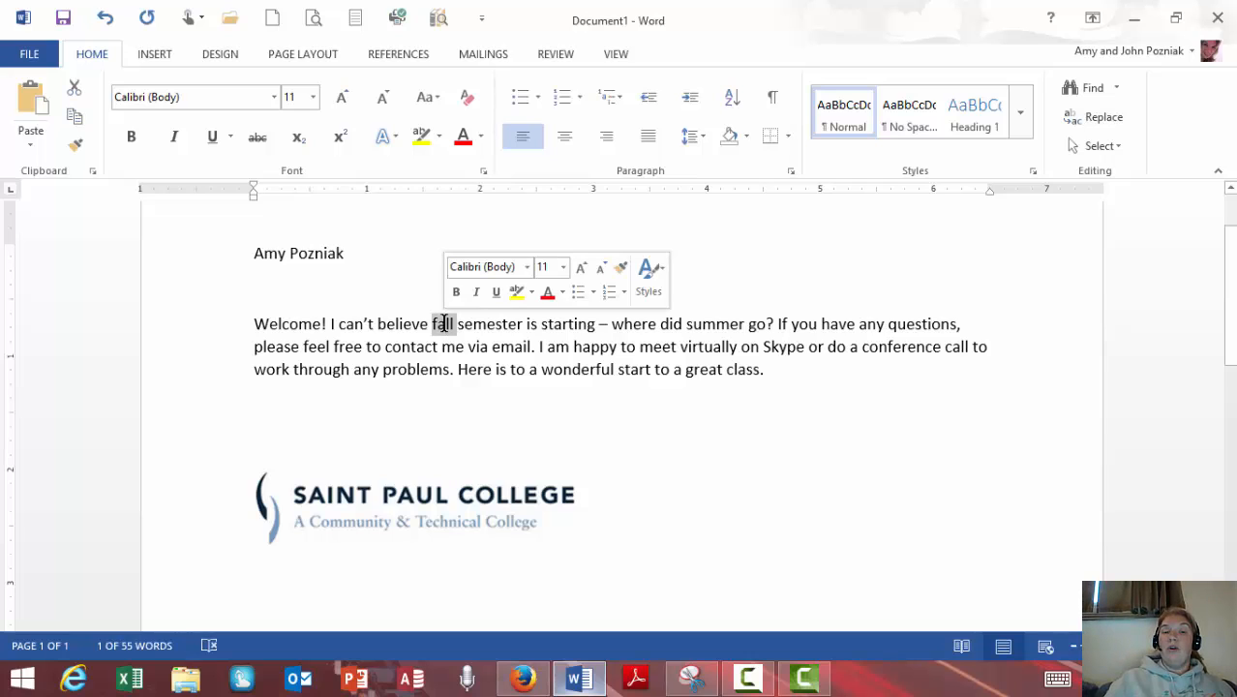
left_click(456, 292)
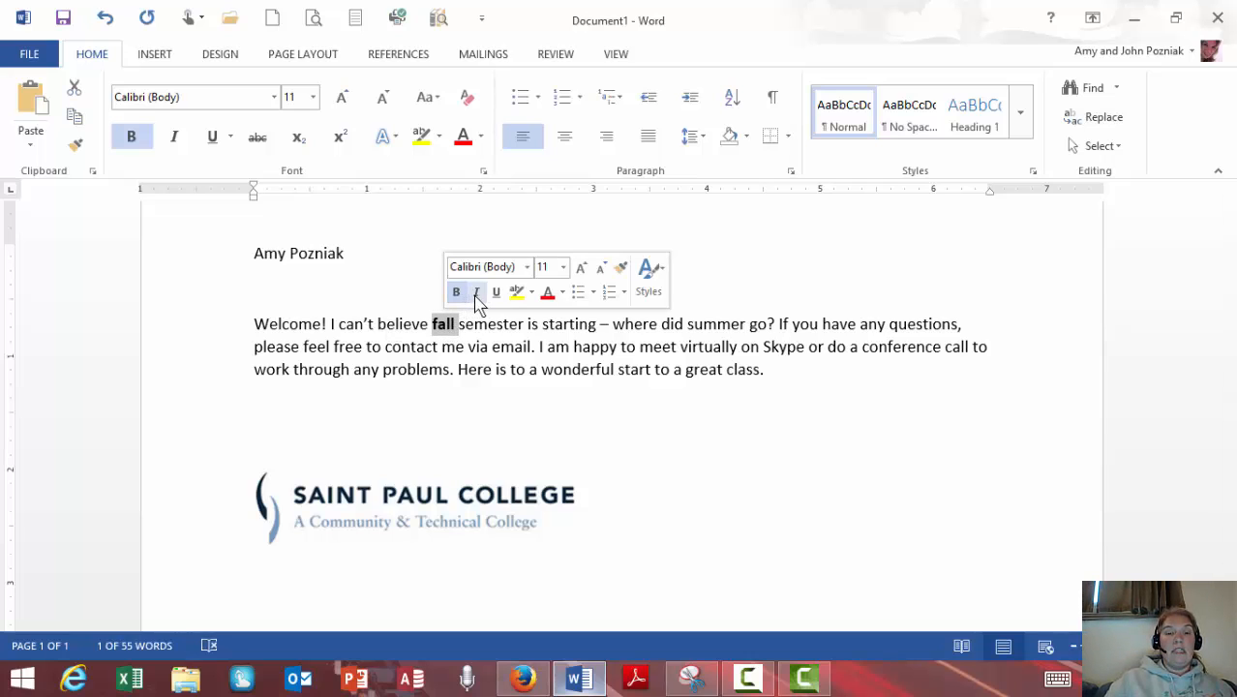
left_click(475, 294)
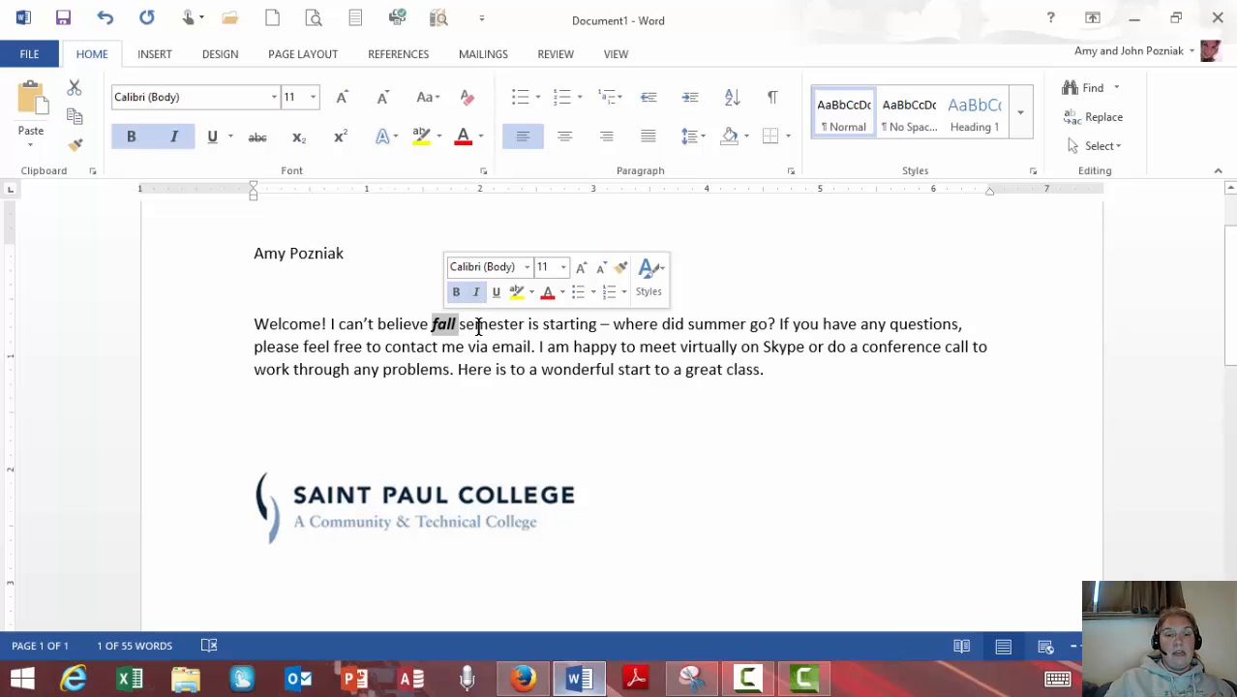
Set the font size of the entire welcome paragraph to 16.
triple_click(479, 327)
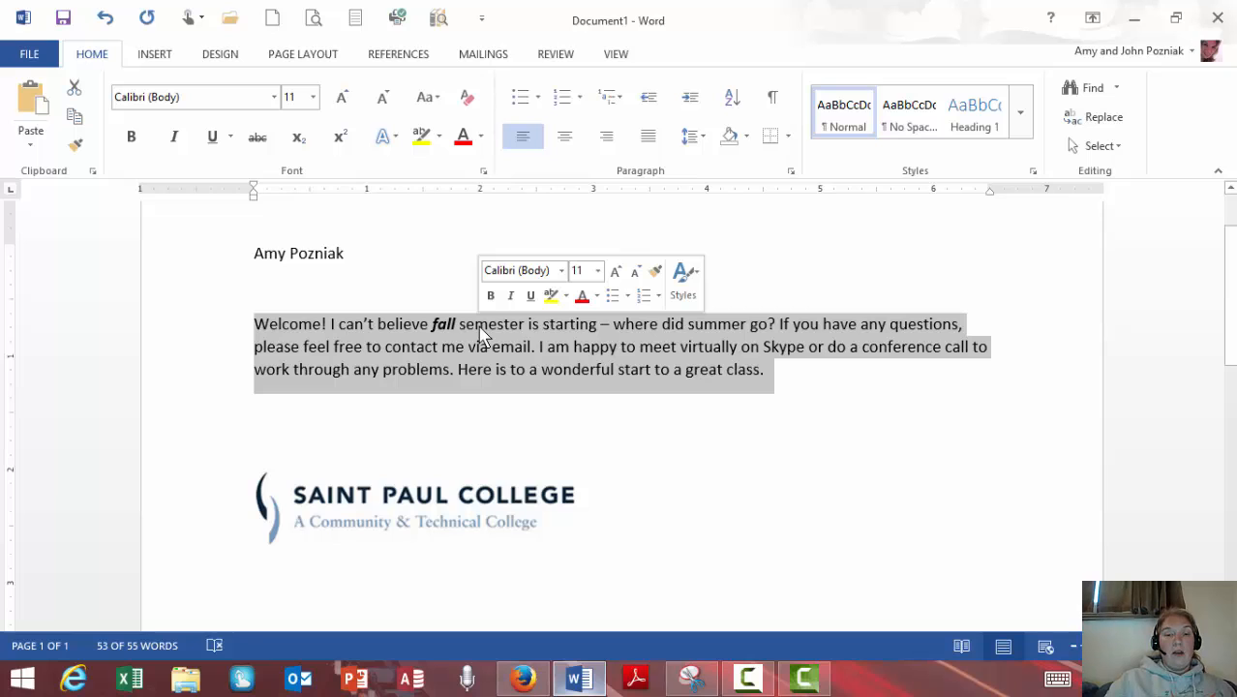
left_click(598, 272)
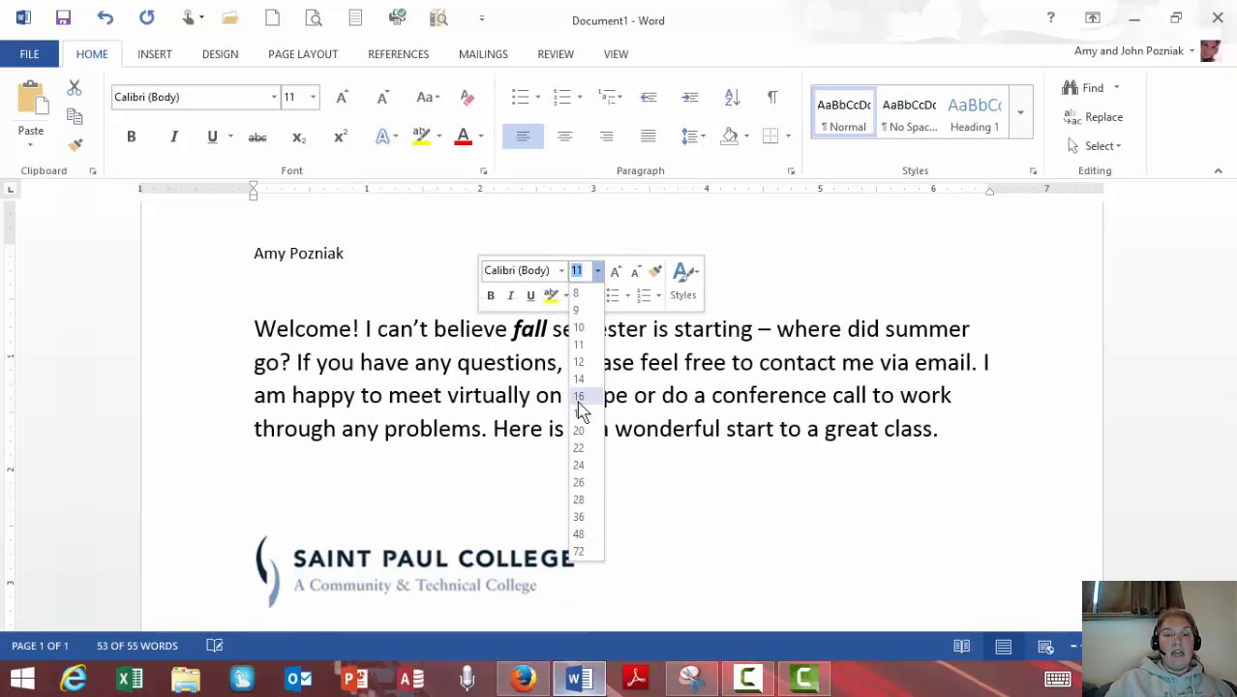
left_click(578, 412)
left_click(691, 476)
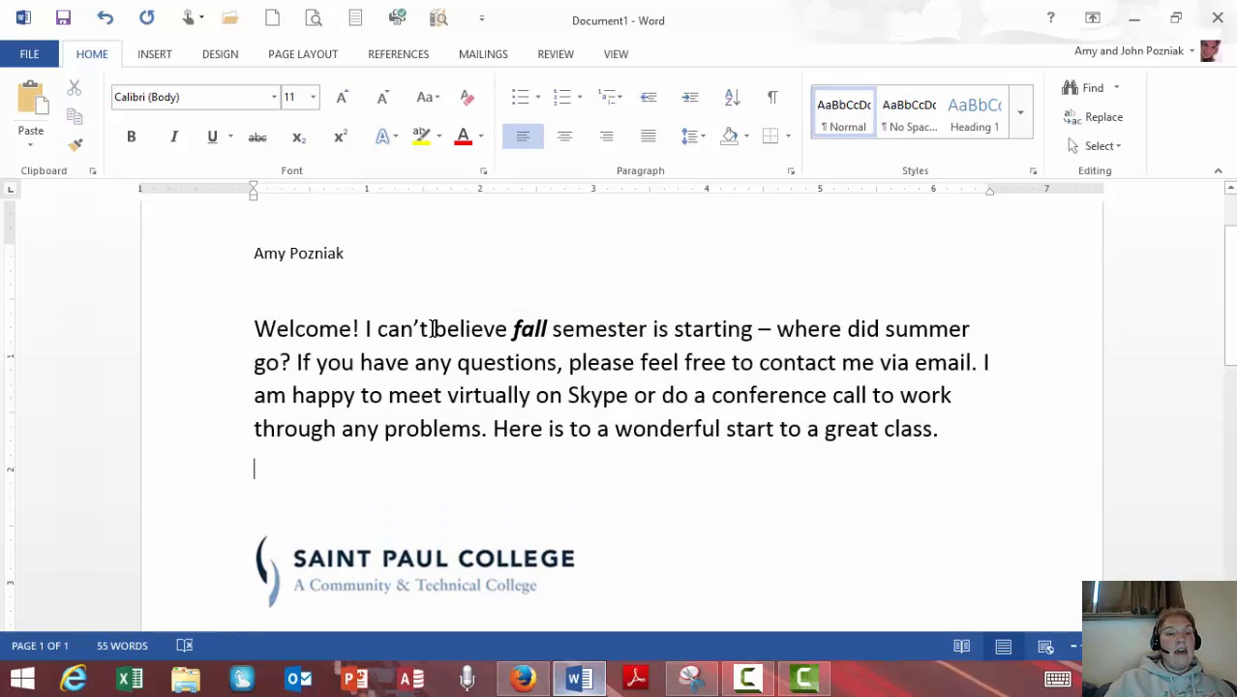
left_click_drag(256, 330, 956, 429)
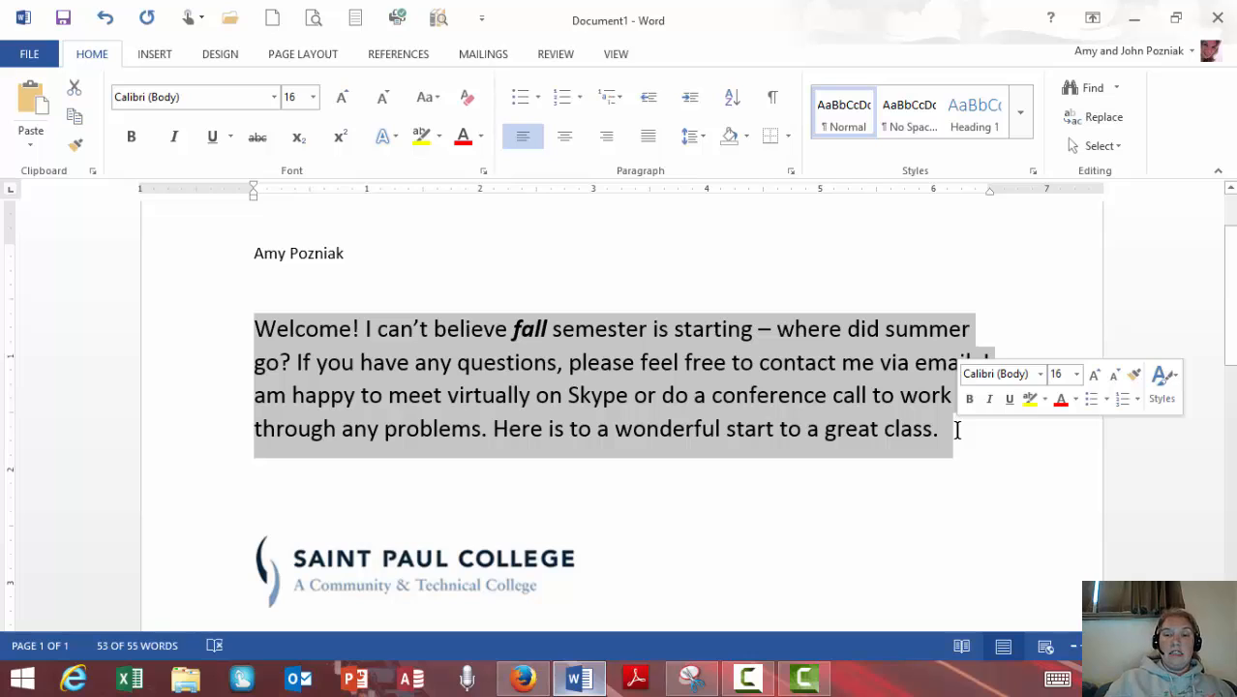
left_click(690, 379)
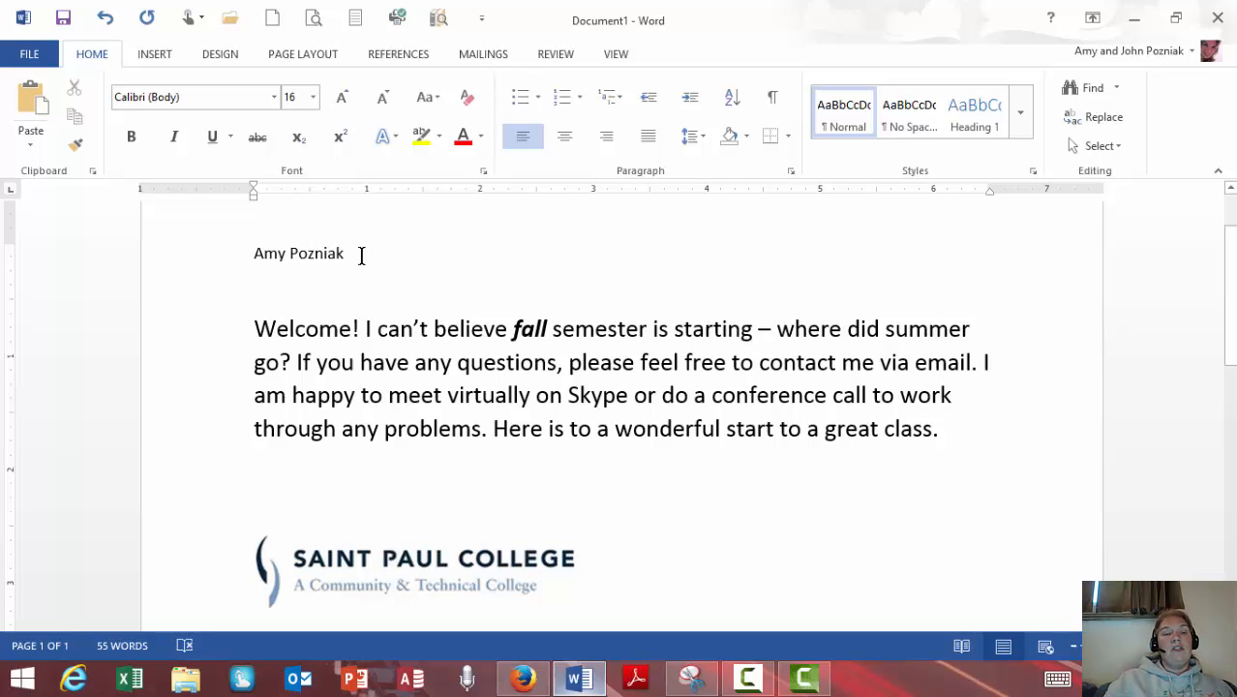
Copy the name line above the welcome paragraph and paste it on a new line directly below that paragraph.
left_click_drag(361, 256, 249, 253)
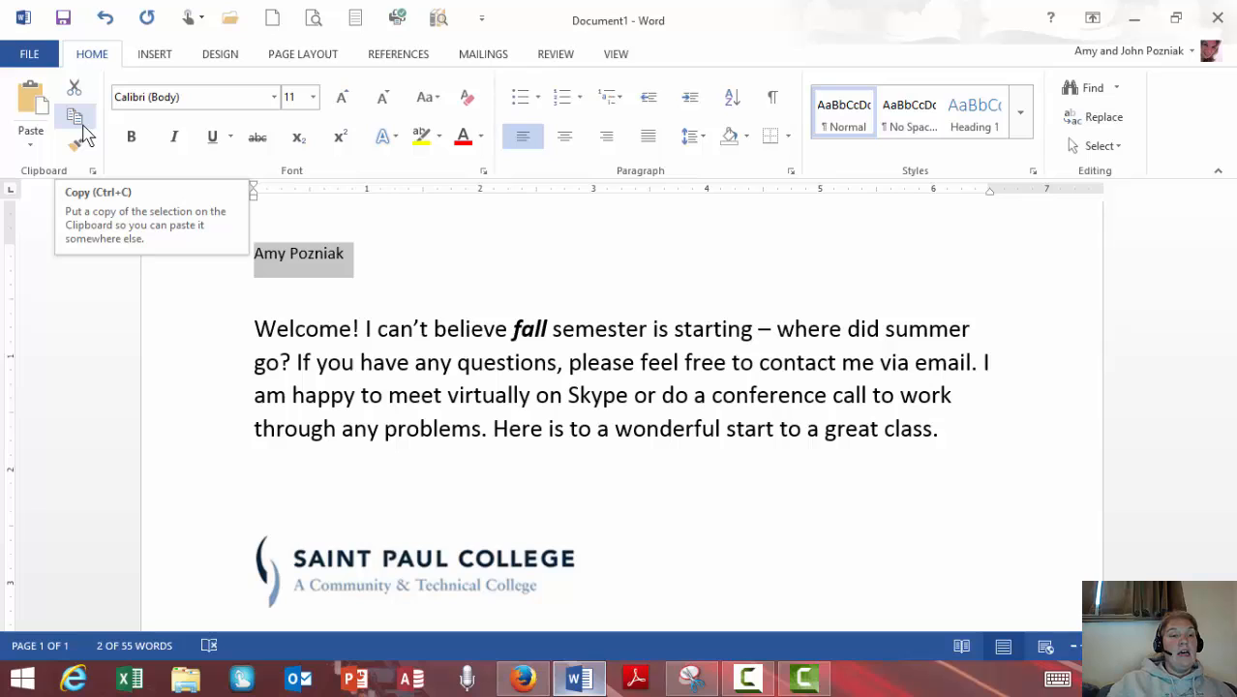
left_click(83, 133)
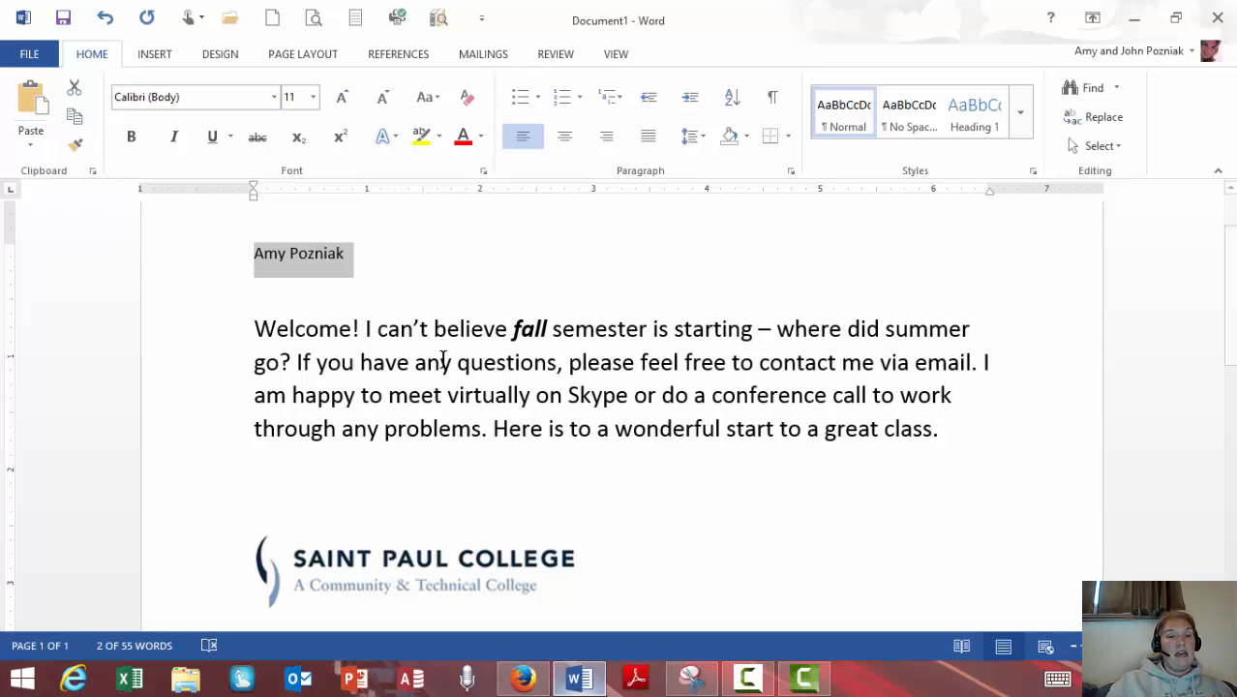
left_click(963, 433)
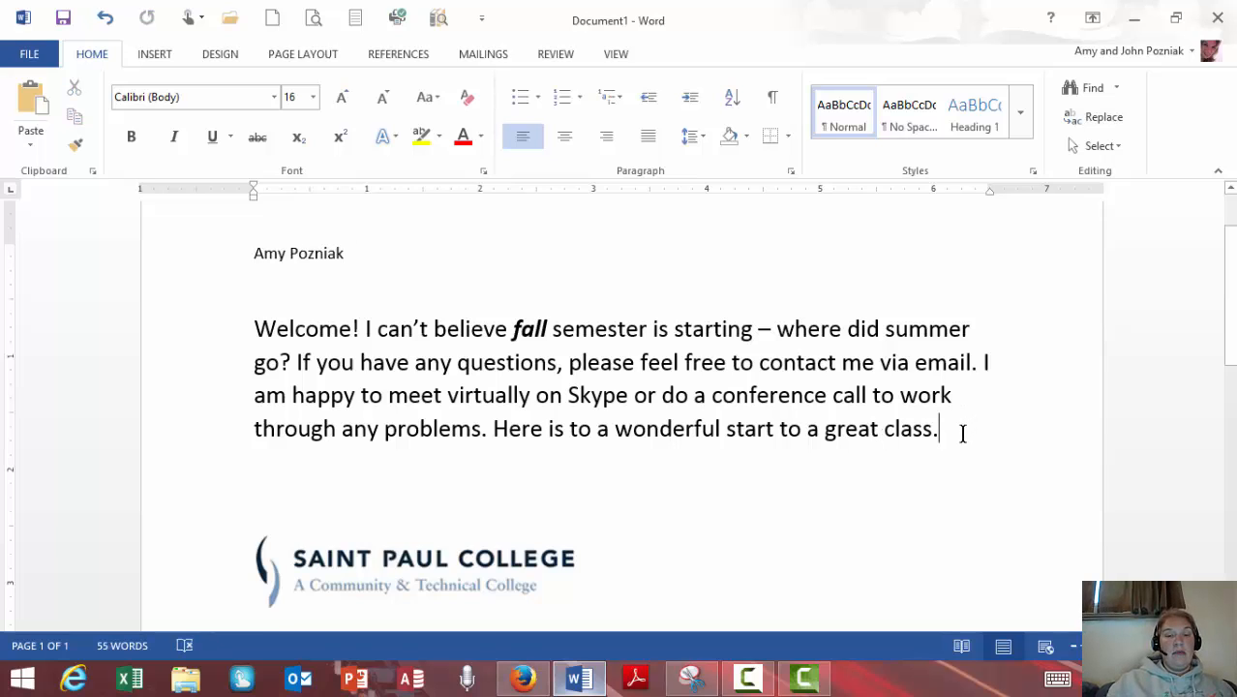
key("Return")
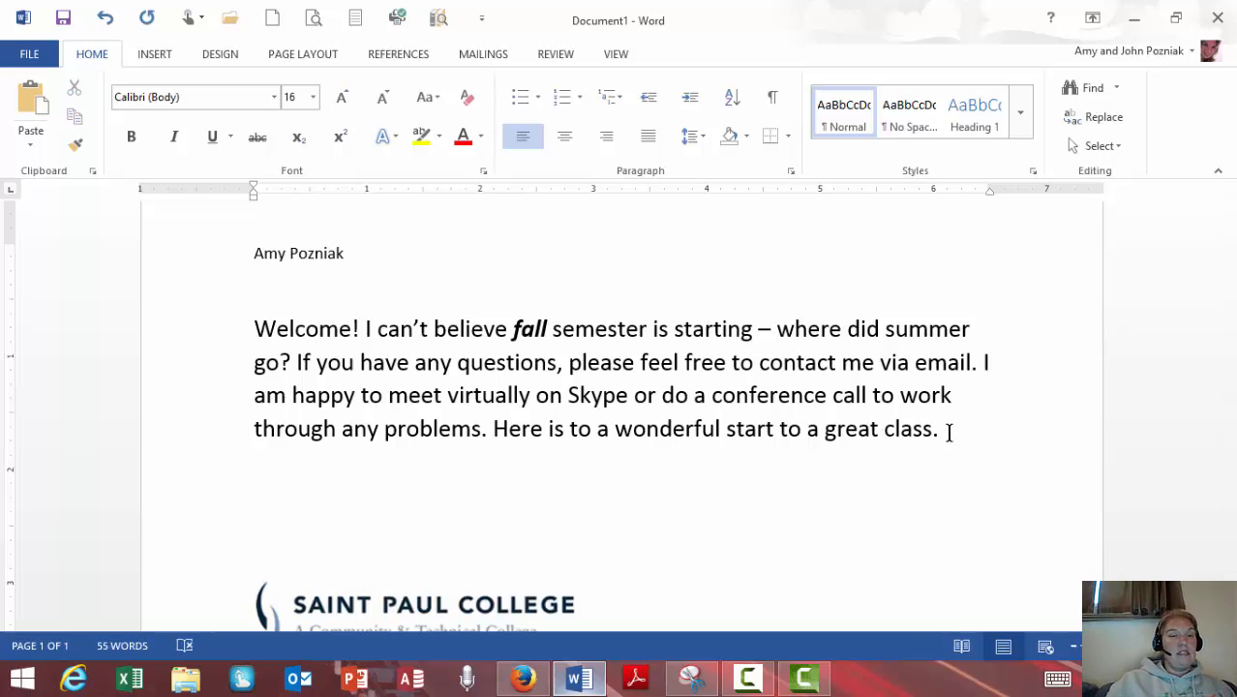
left_click(43, 114)
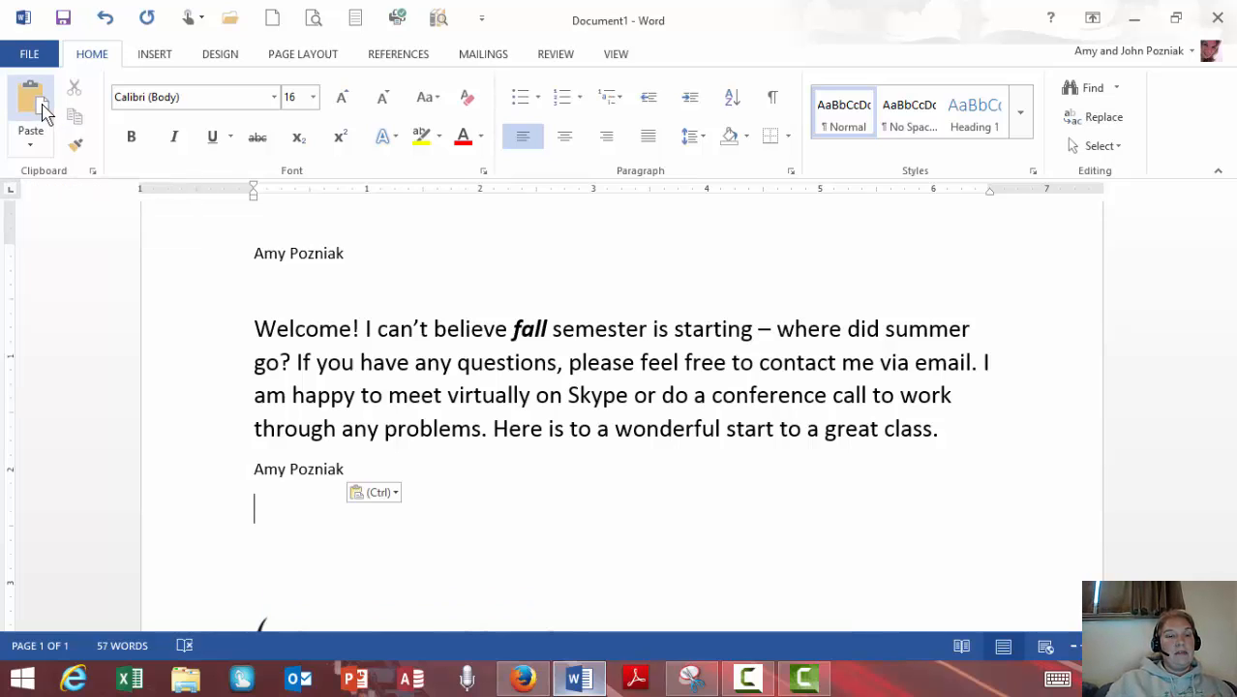
Cut the name line above the paragraph, paste it before "where did summer go?", and undo both the paste and the cut.
triple_click(313, 259)
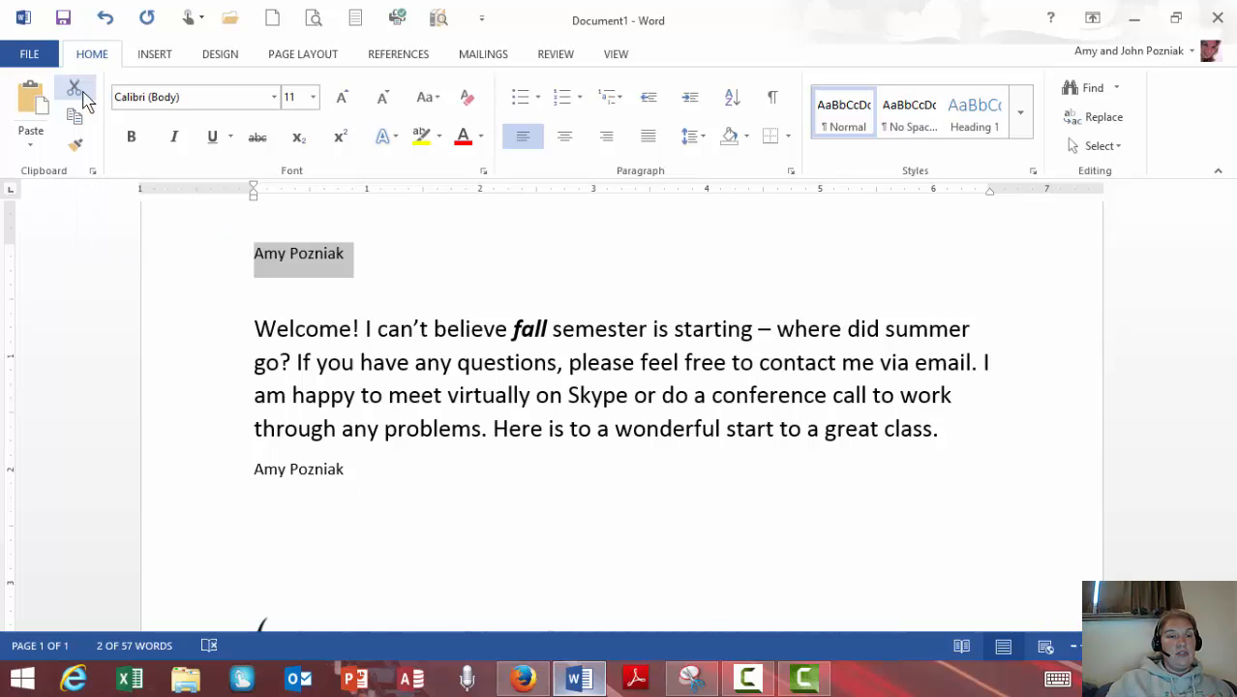
left_click(83, 97)
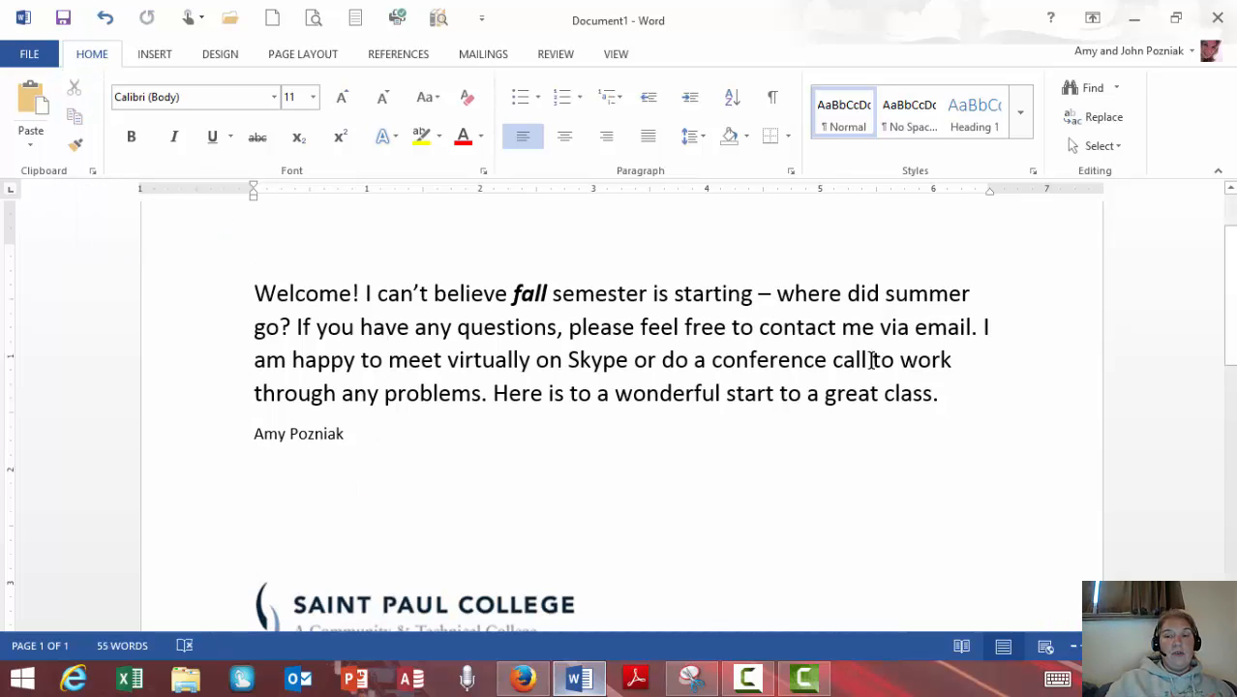
left_click(777, 293)
key("ctrl+v")
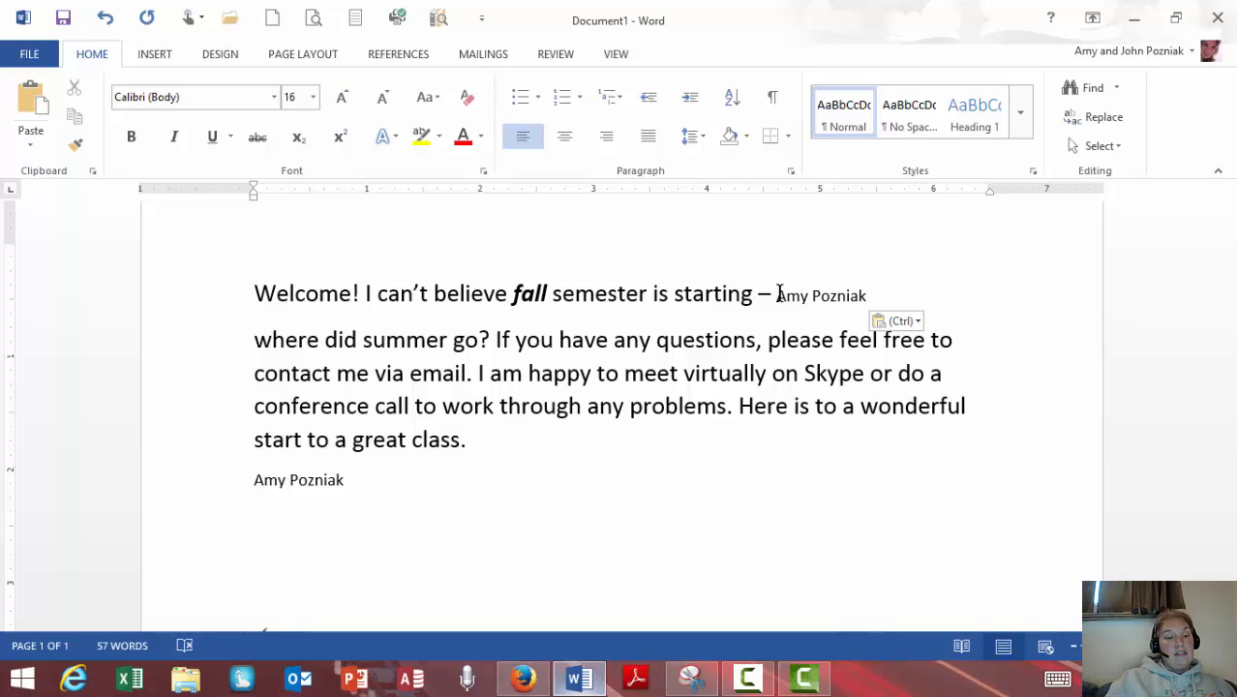
key("ctrl")
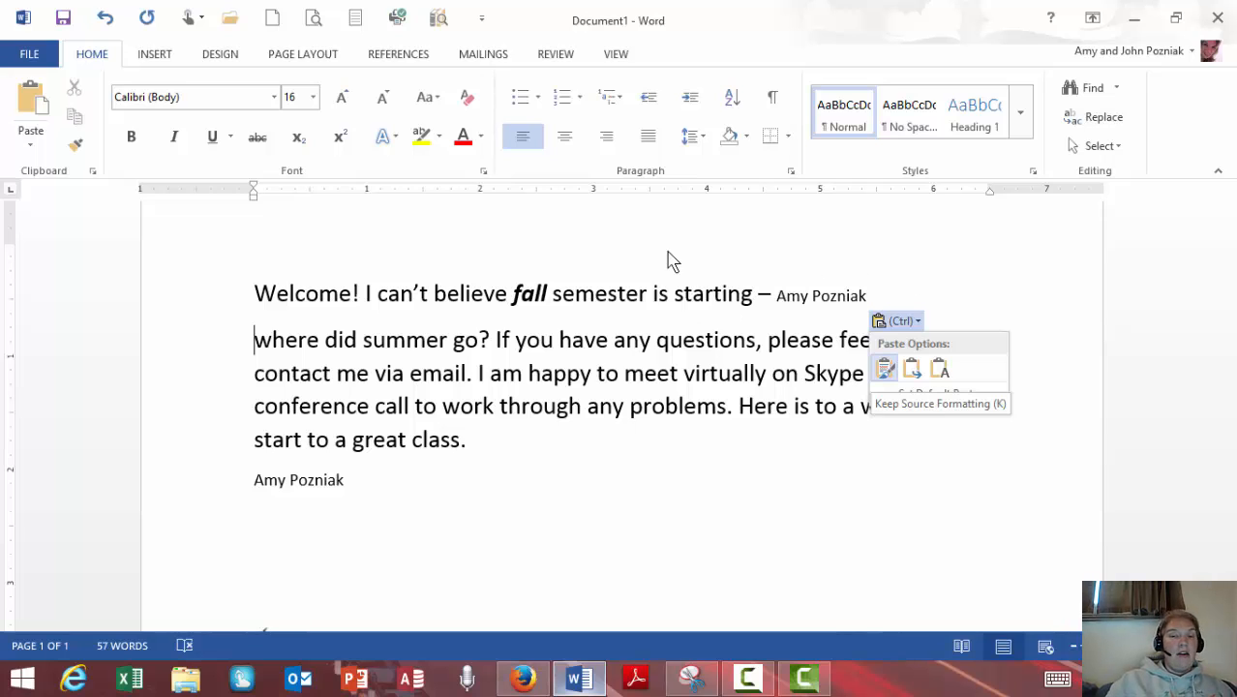
left_click(108, 19)
left_click(108, 20)
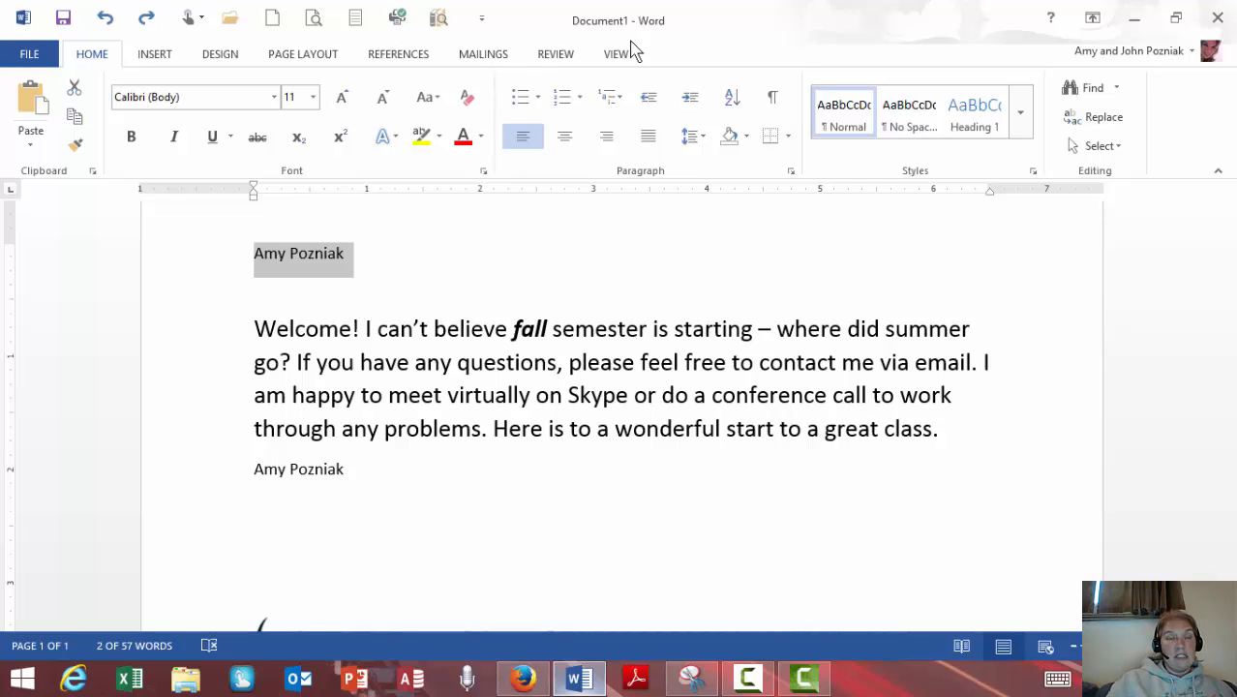
Start saving the document to the computer and browse to Removable Disk (E:) as the location.
left_click(64, 19)
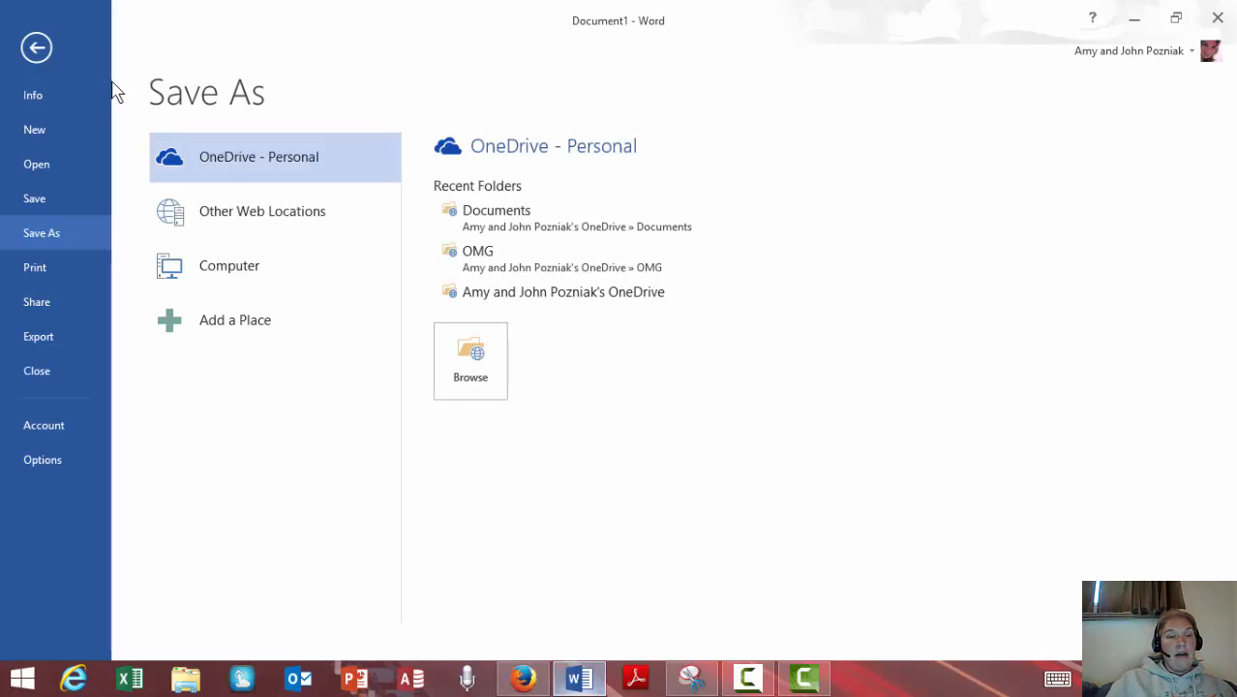
left_click(205, 266)
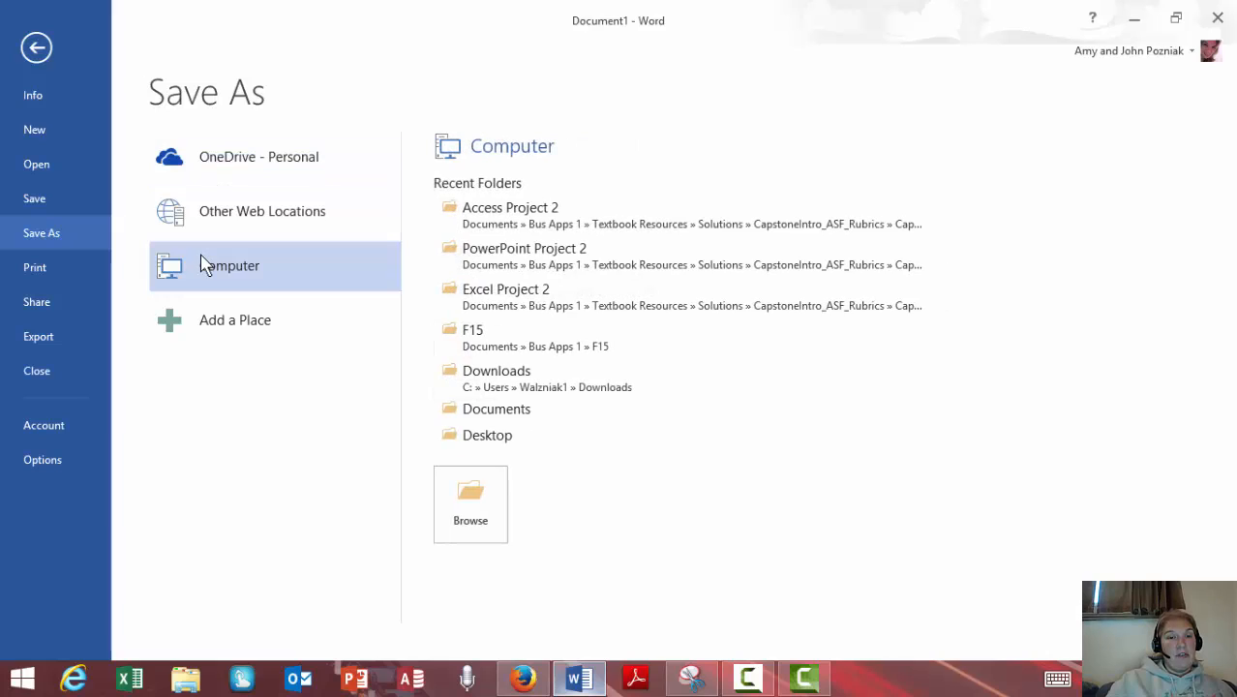
left_click(473, 499)
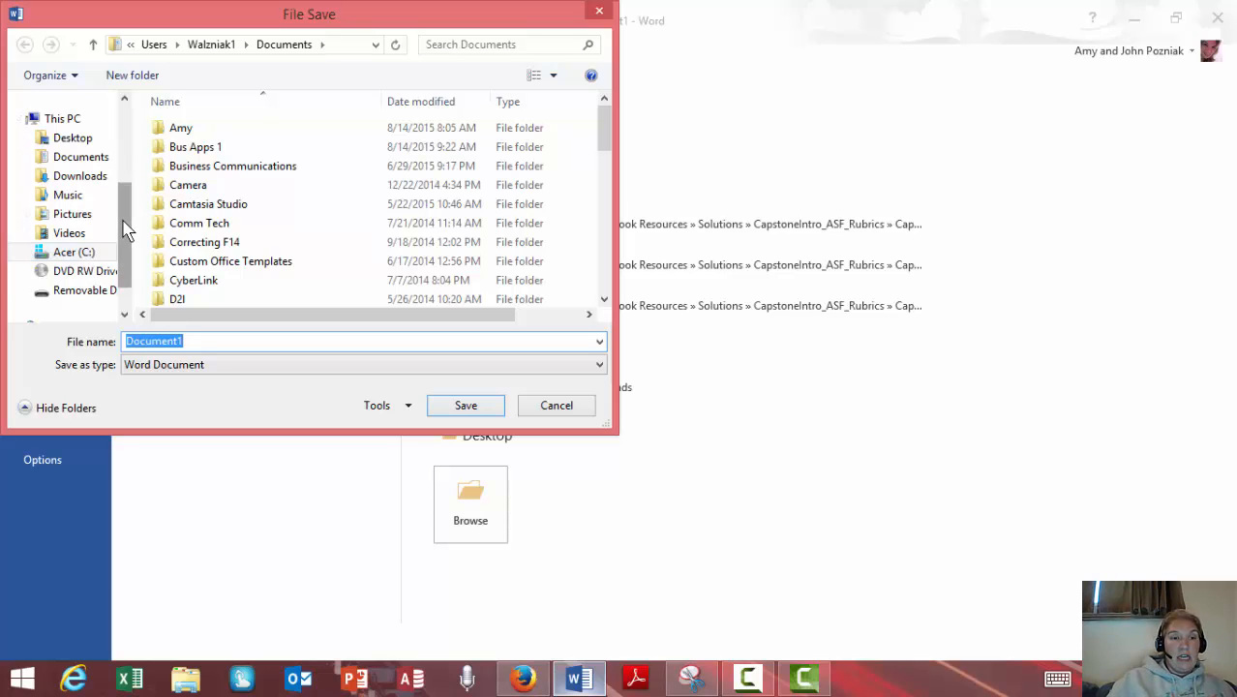
left_click(86, 299)
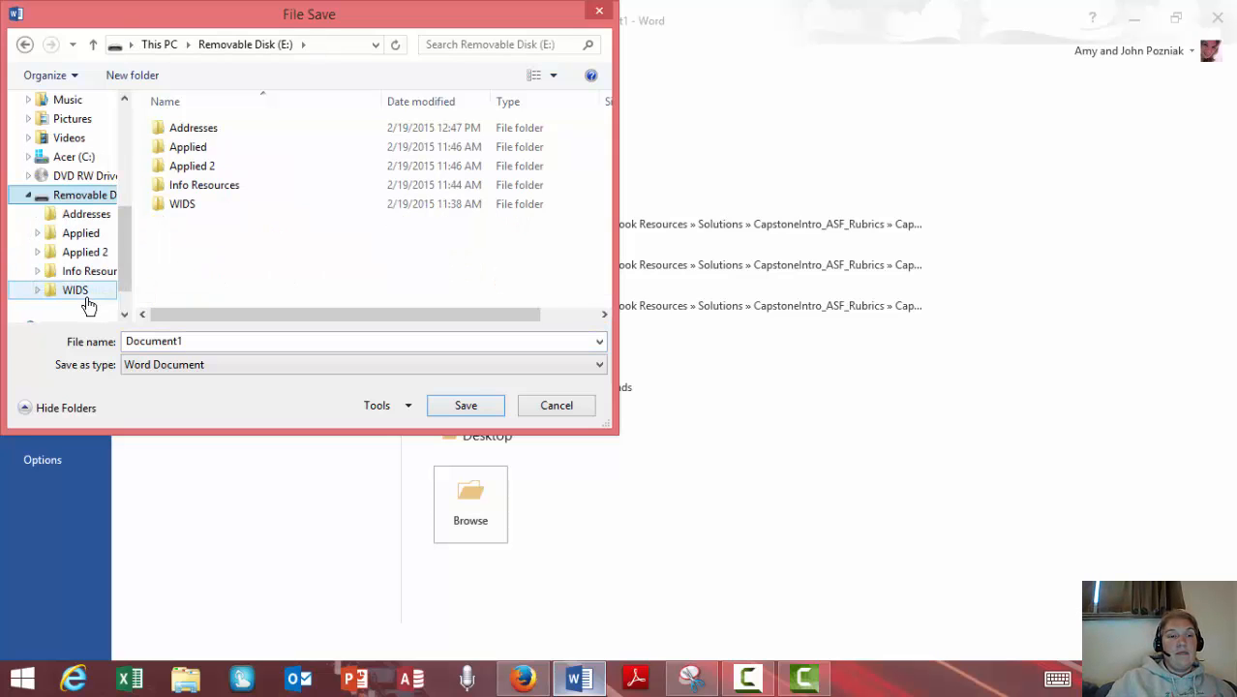
Create a folder named Bus Apps 1 on the removable disk and open it as the save location.
left_click(133, 76)
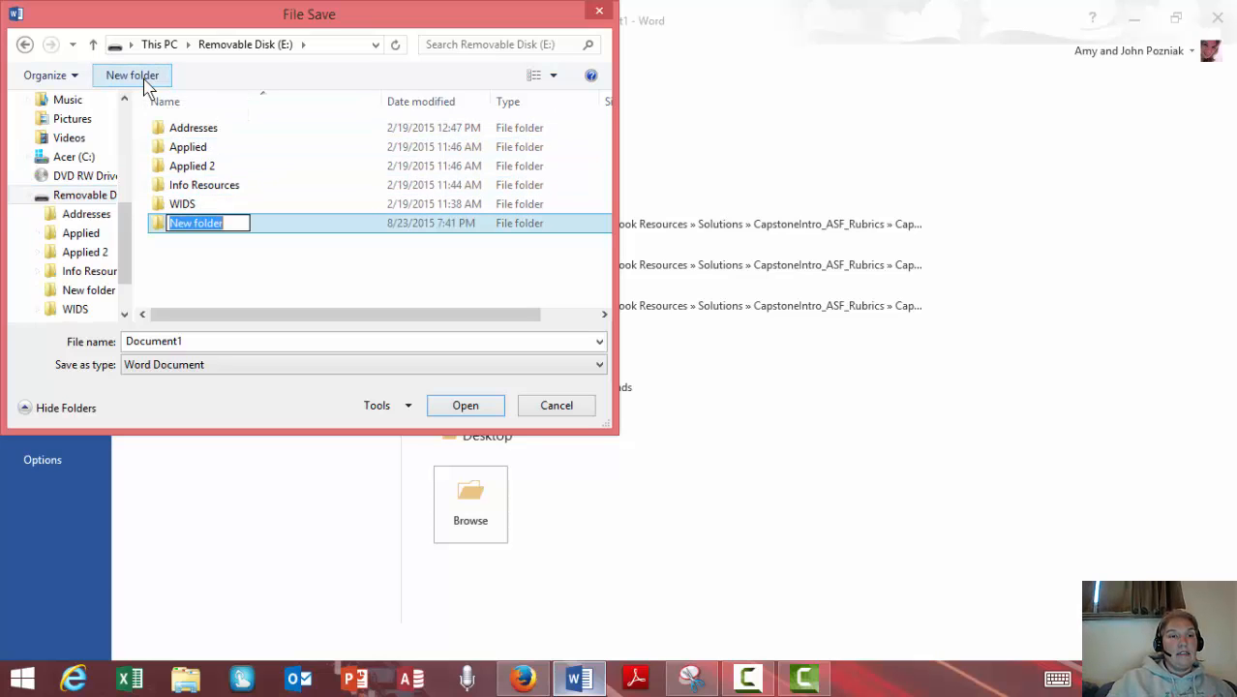
type("Bu")
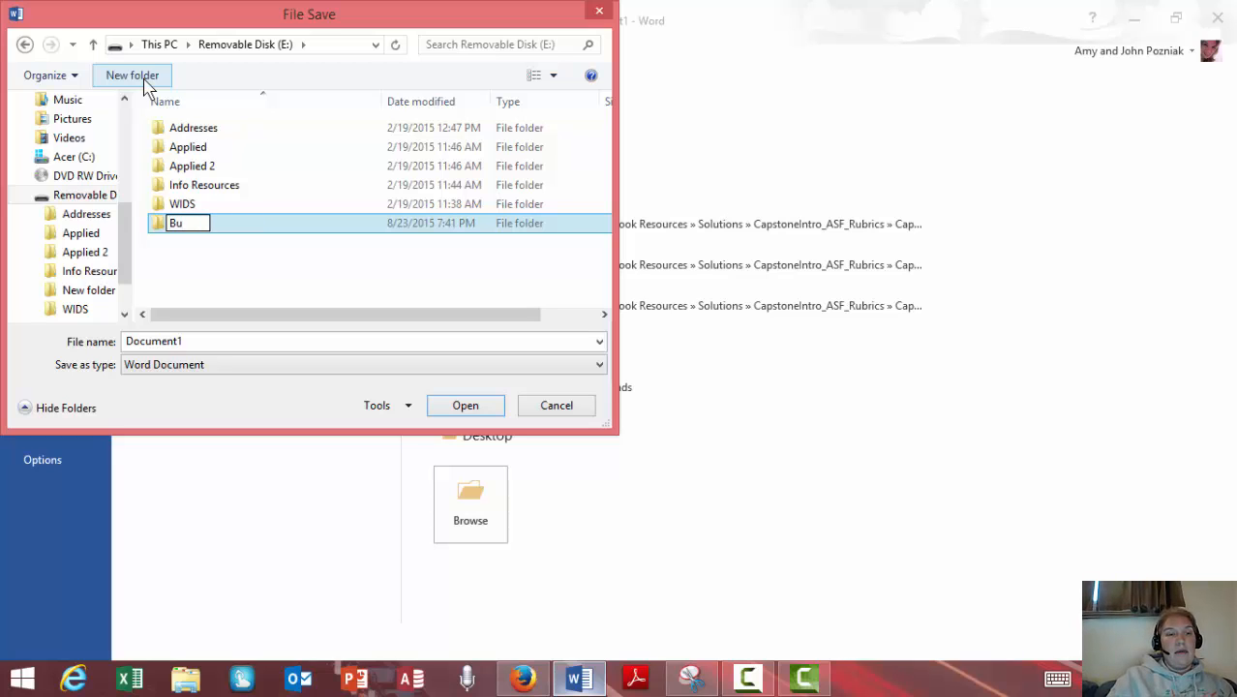
type("s Apps 1")
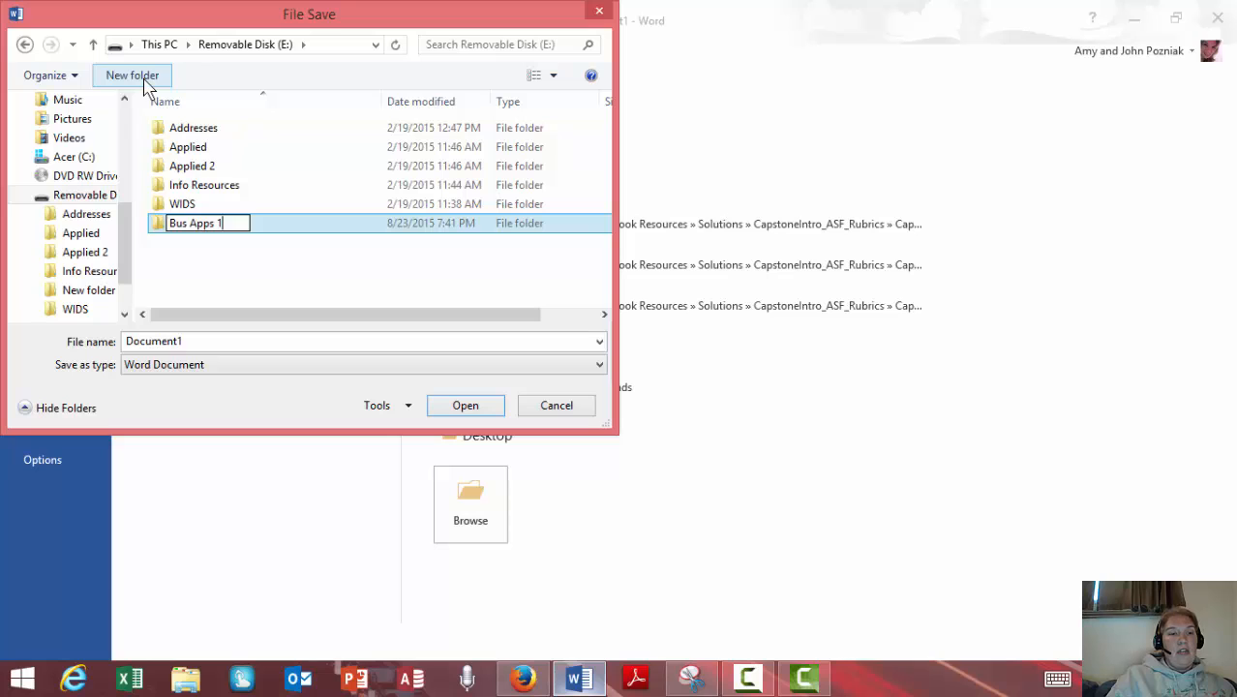
key("Return")
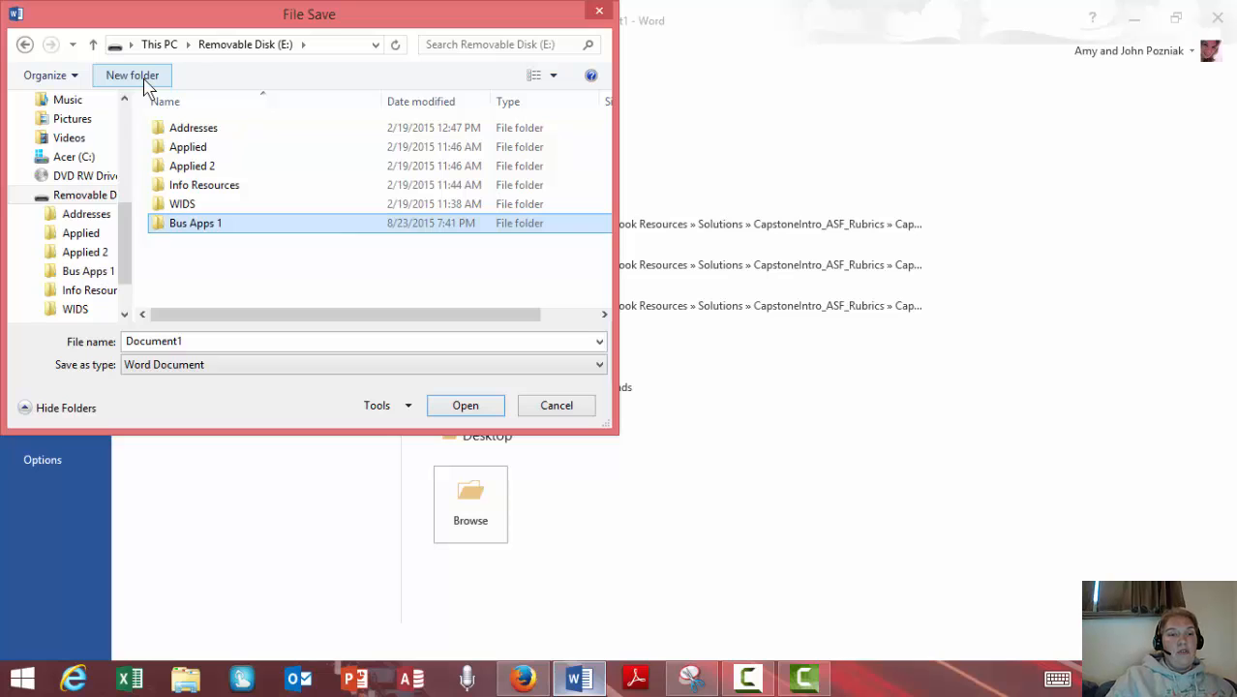
double_click(180, 227)
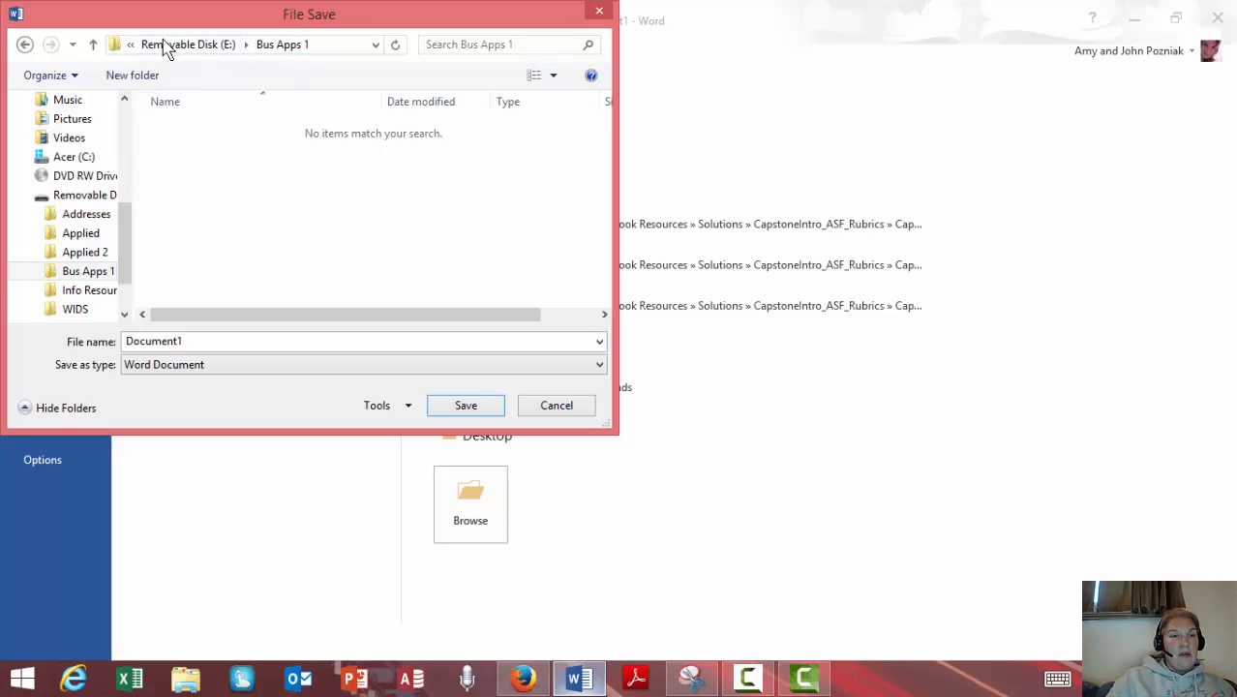
Name the file with the author's first name plus s (no apostrophe) followed by "Top 10", save it, and return to the document.
double_click(205, 342)
type("Amy")
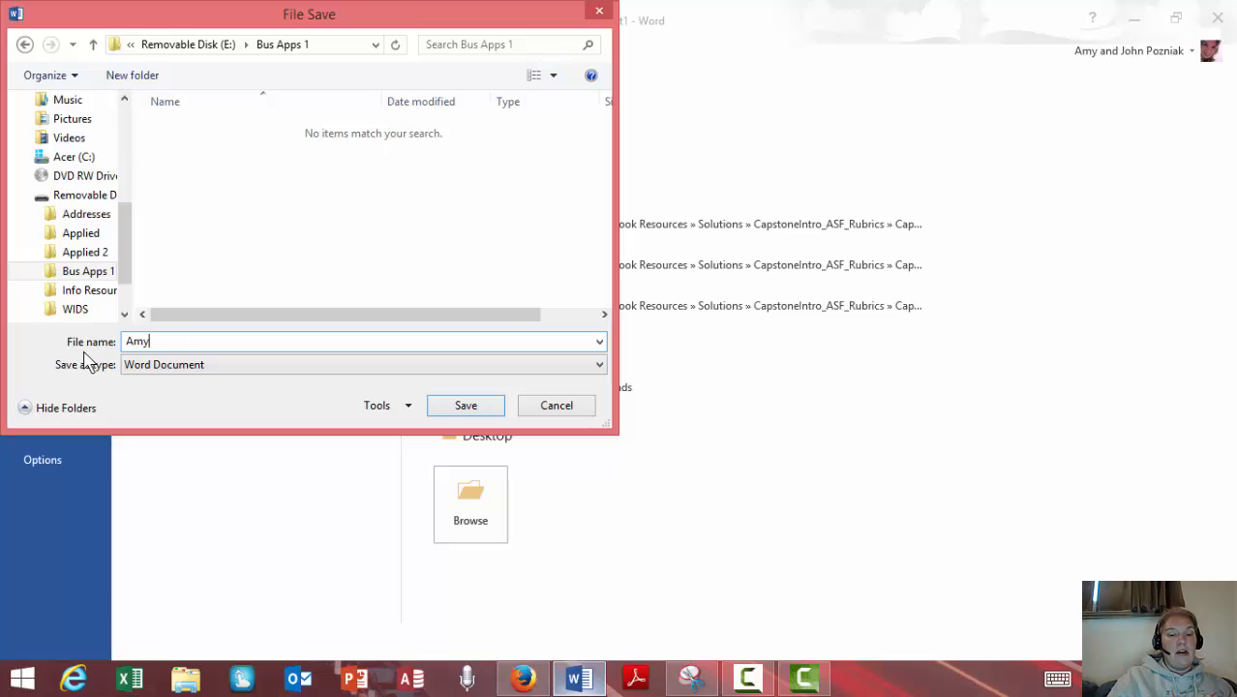
type("'s Top 10")
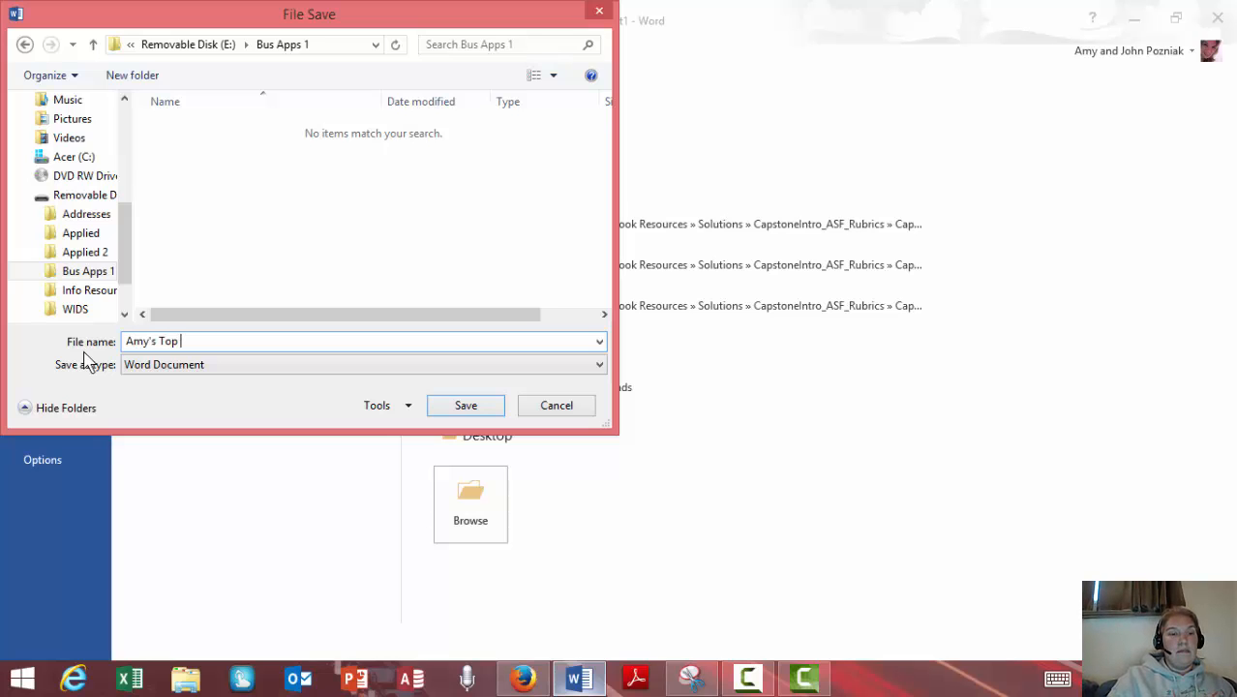
left_click(150, 341)
key("BackSpace")
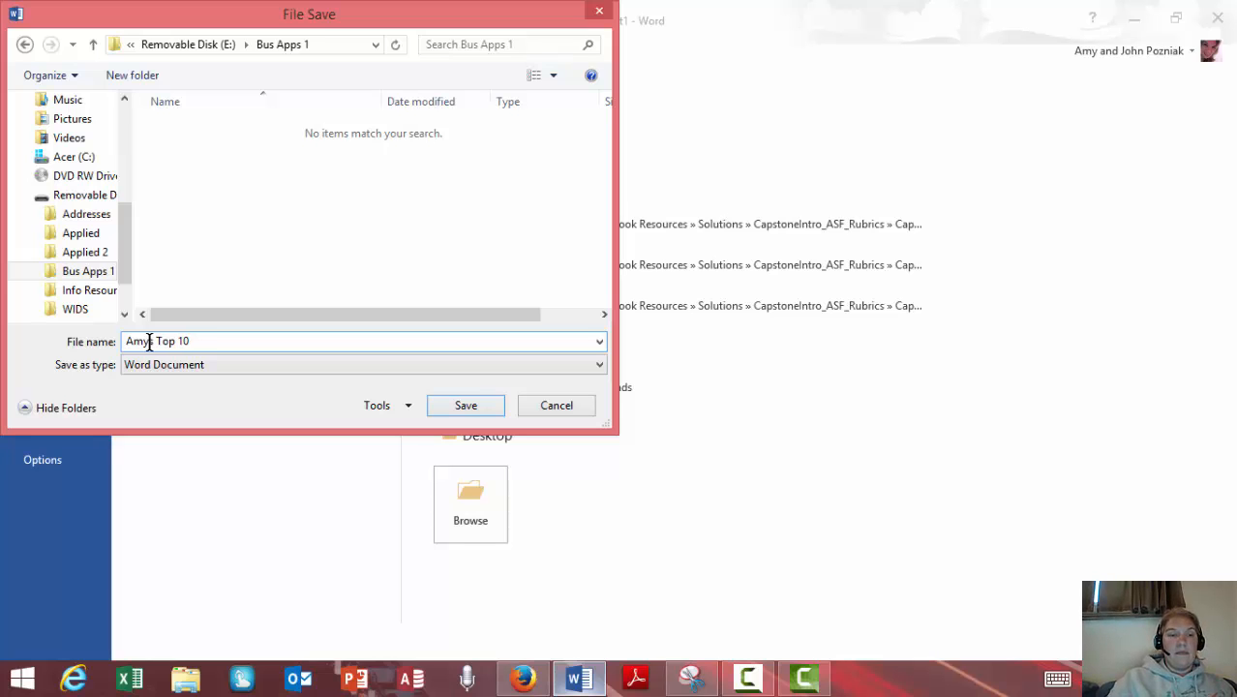
left_click(466, 406)
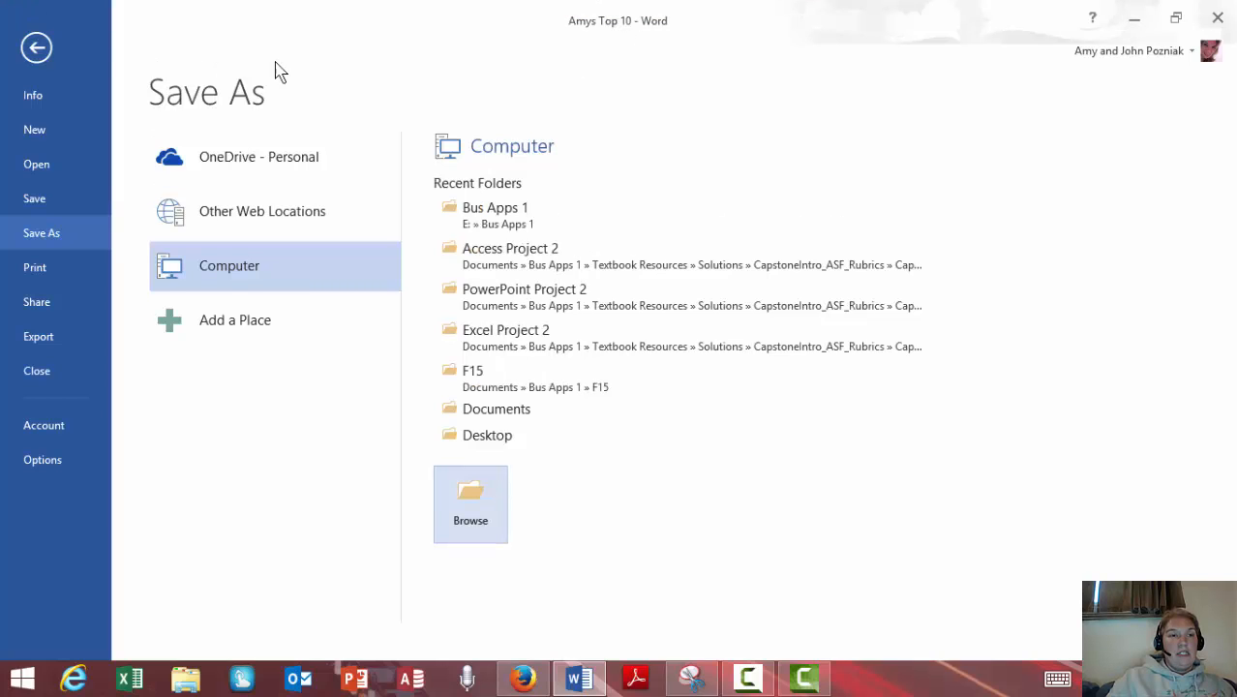
left_click(38, 47)
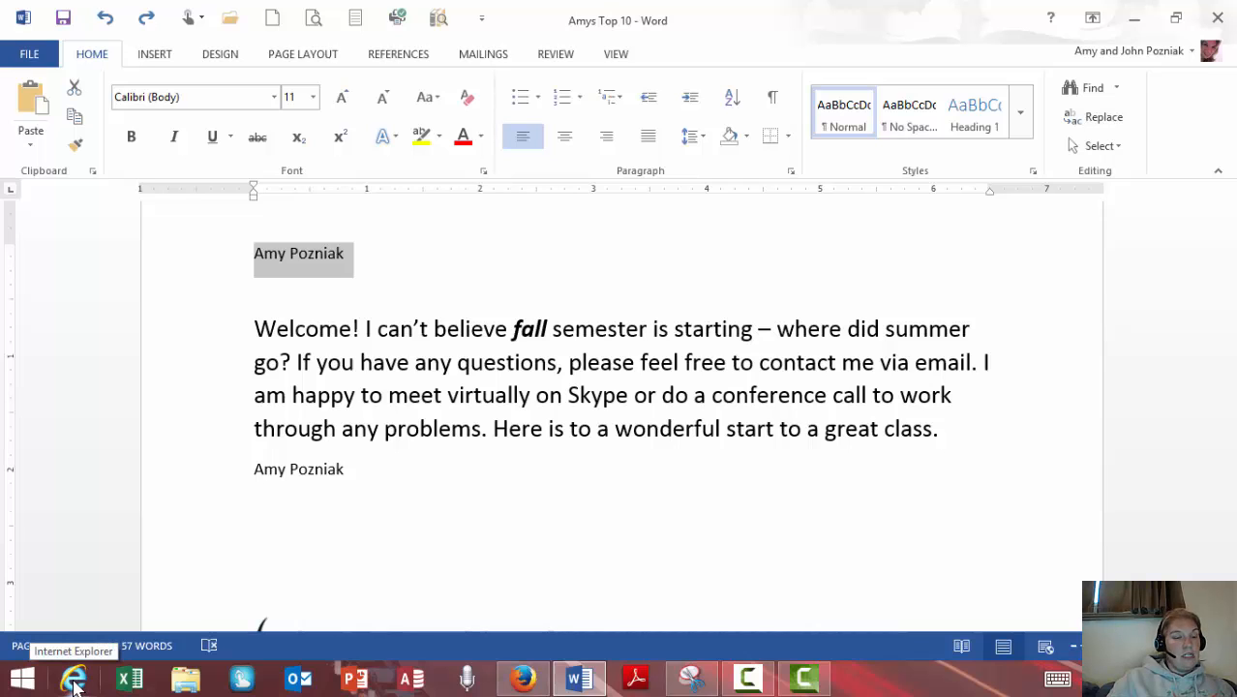
Check for the saved document in the Bus Apps 1 folder on Removable Disk (E:) in File Explorer, and minimize the window.
left_click(186, 681)
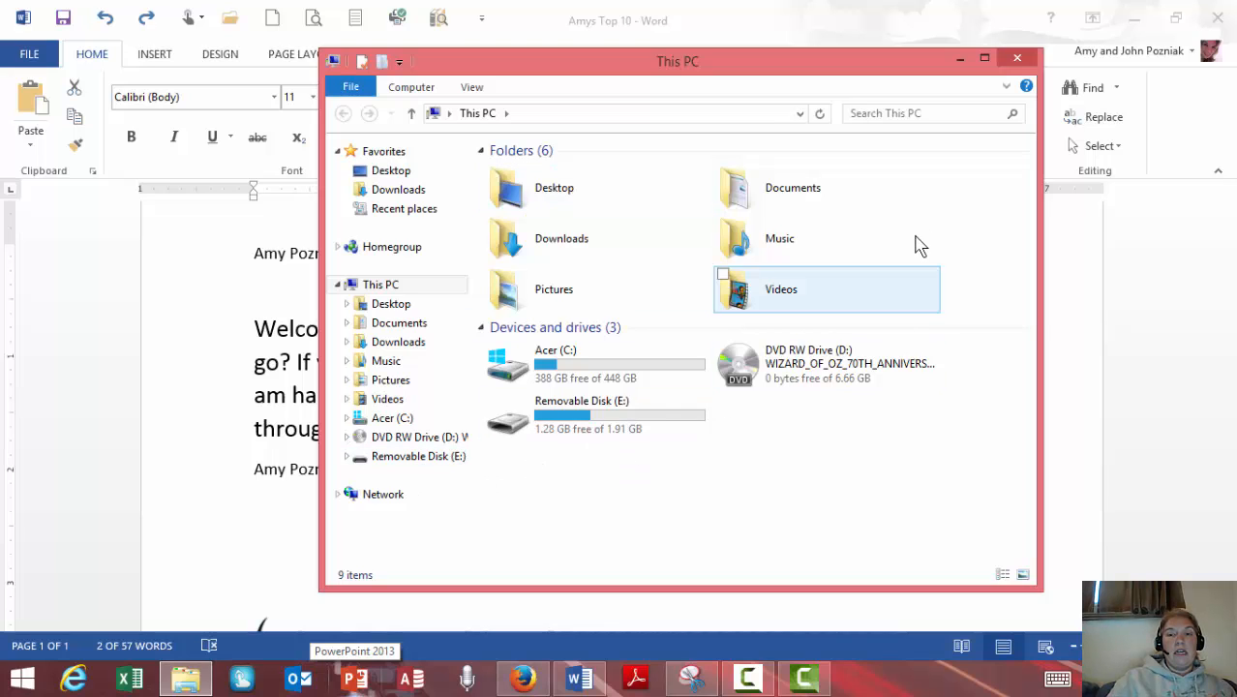
left_click(434, 455)
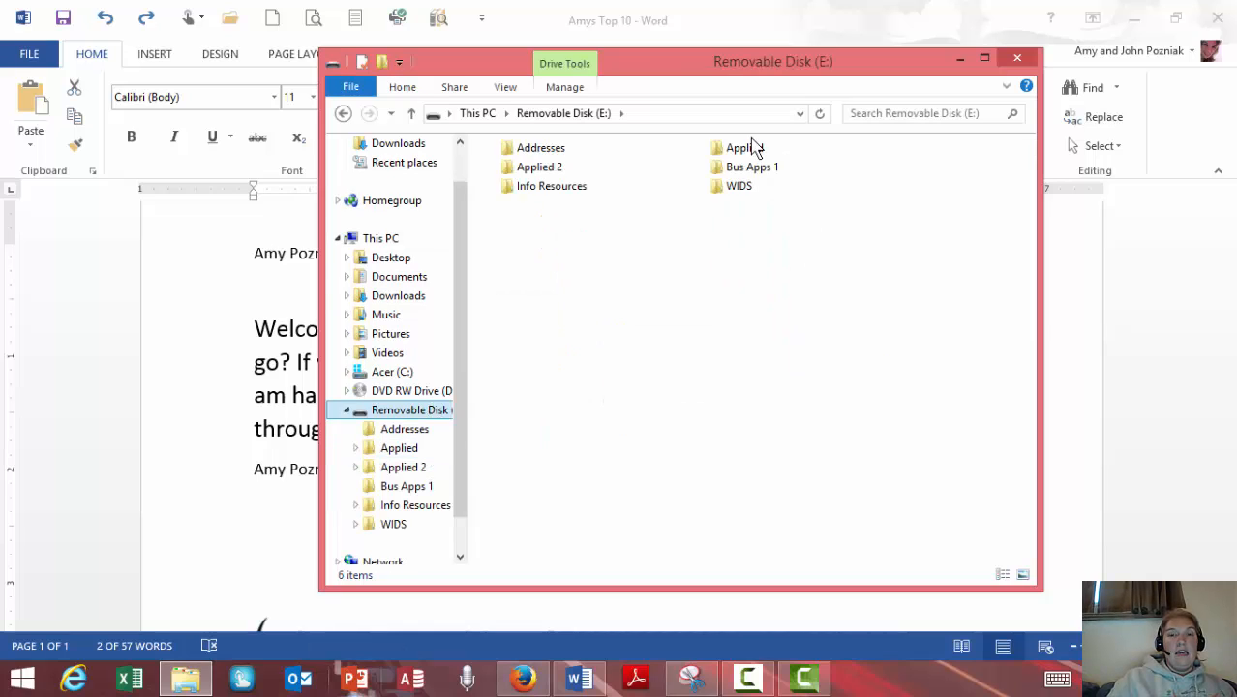
double_click(743, 172)
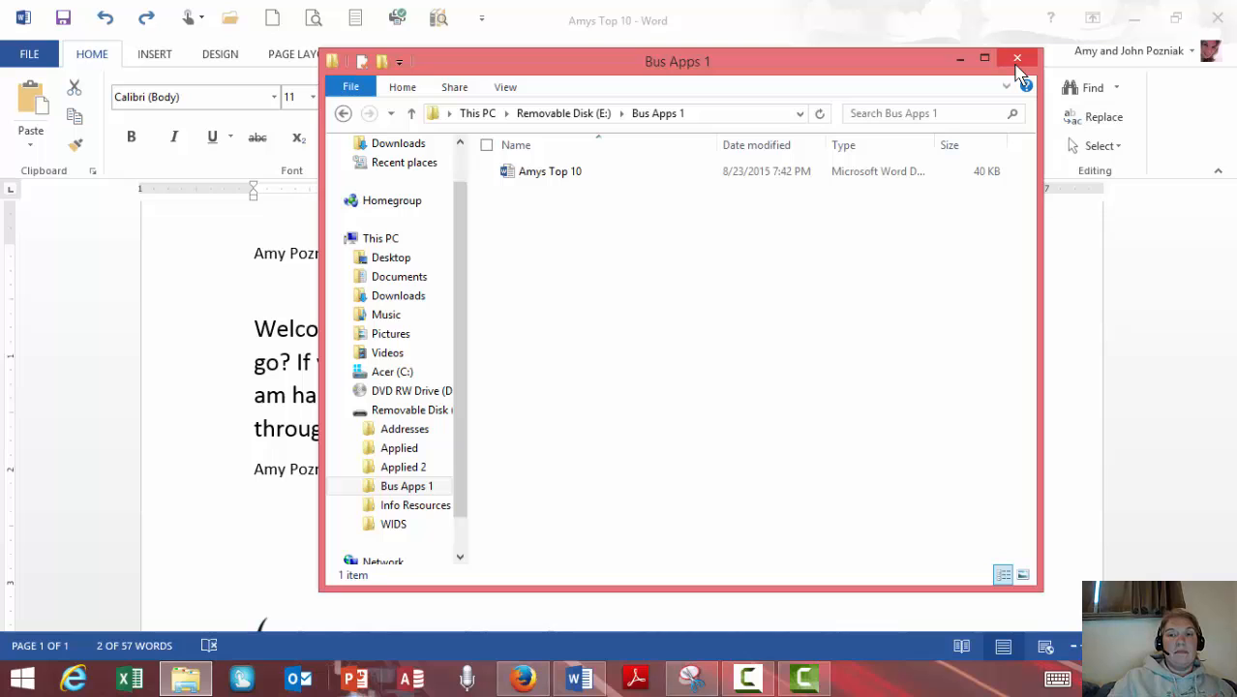
left_click(959, 58)
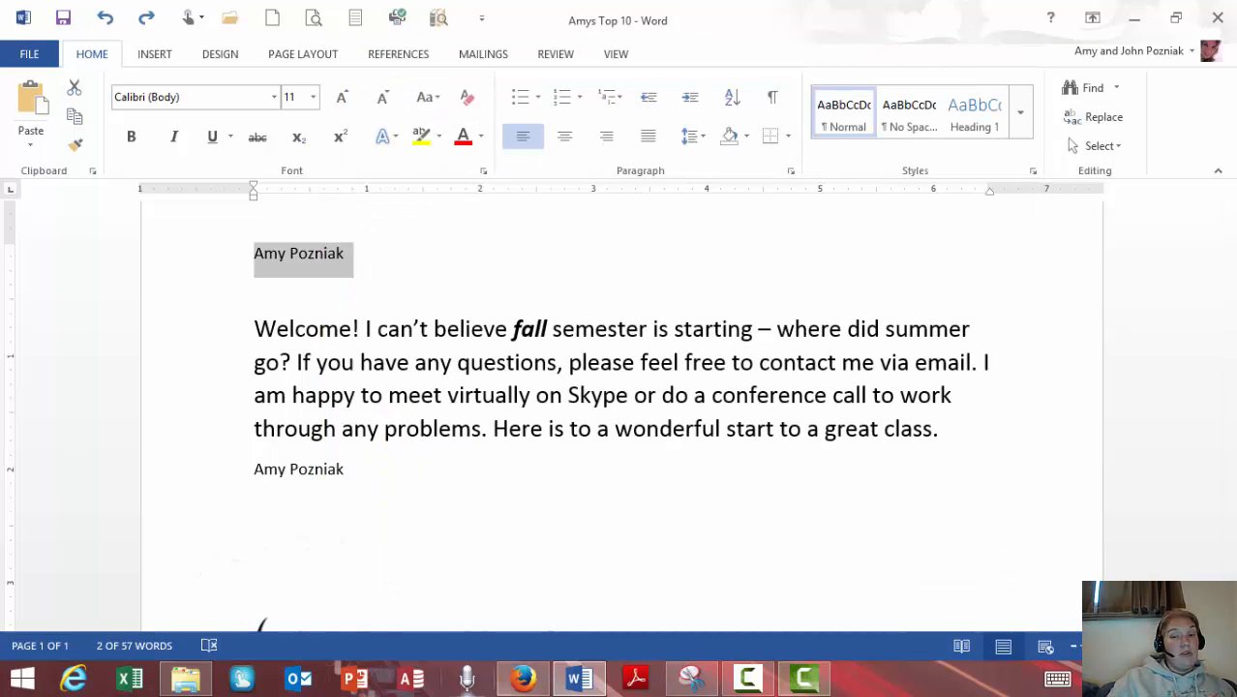
View the file information and the recent documents available to open, and return to the document.
left_click(30, 54)
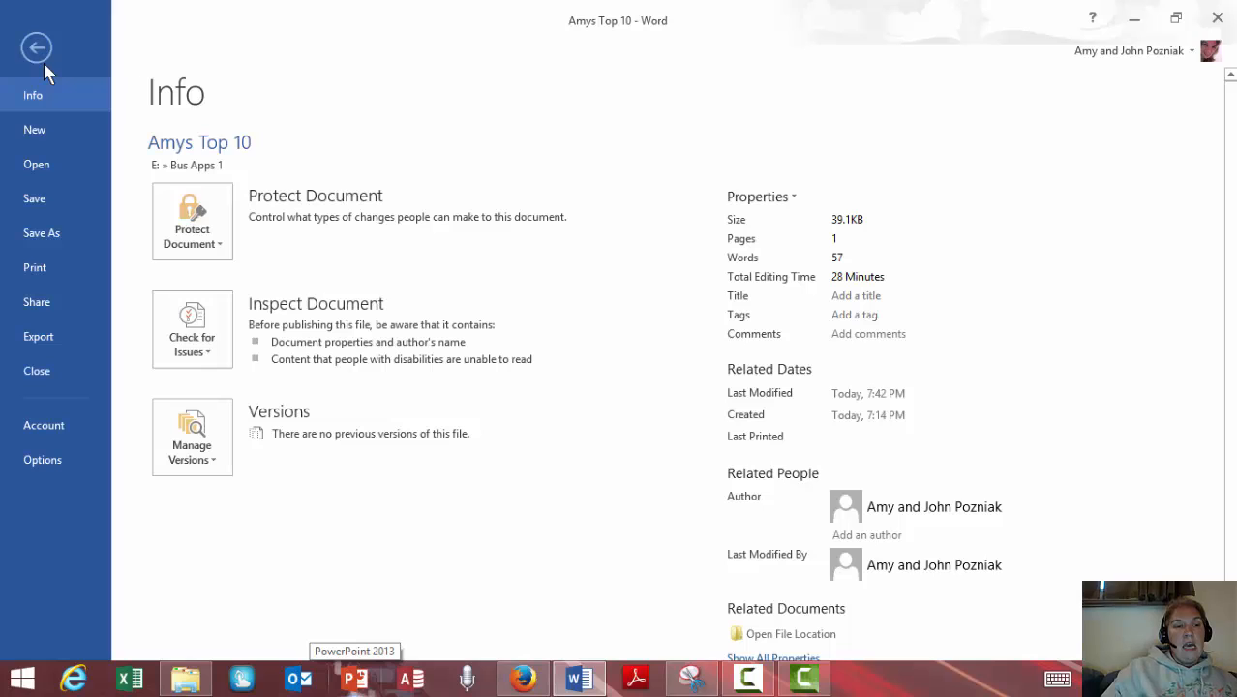
left_click(59, 166)
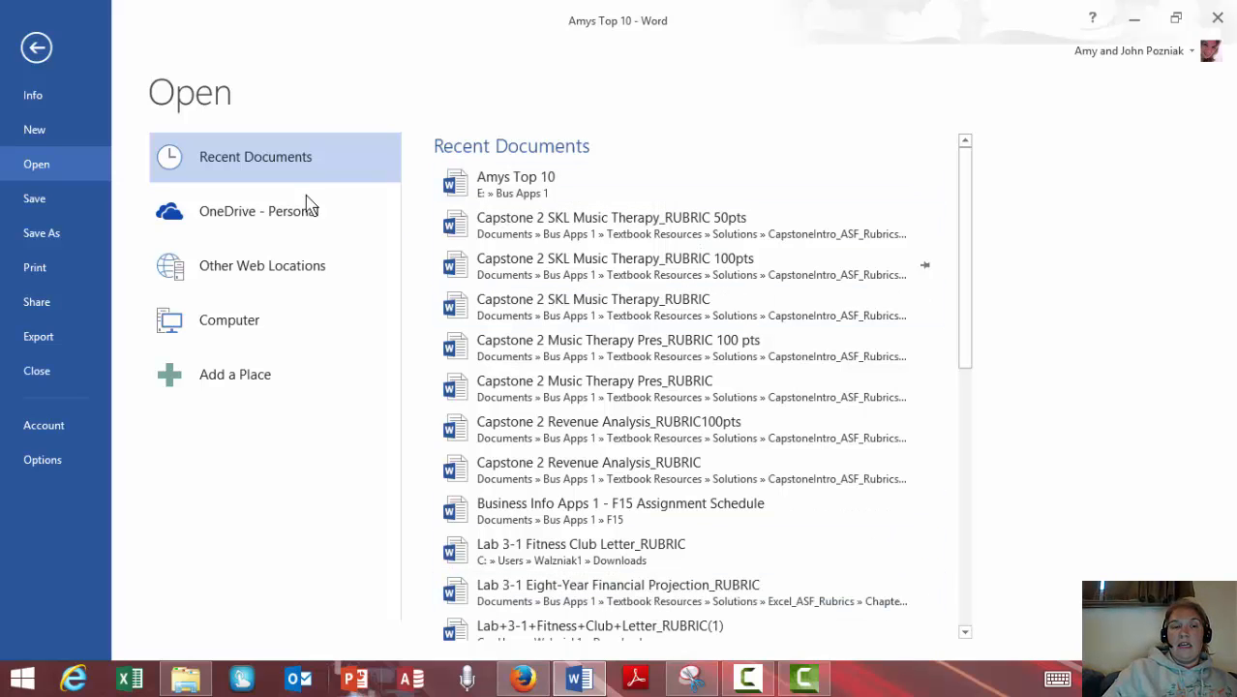
left_click(36, 48)
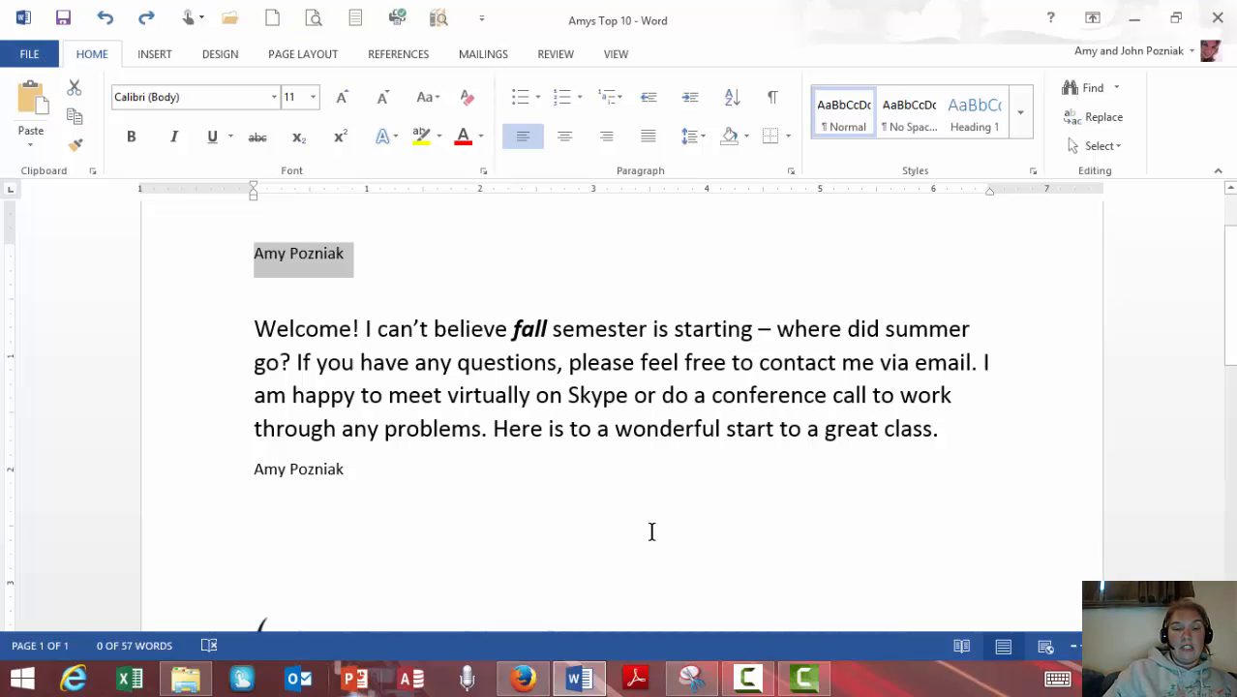
Switch to Firefox, show the Basic Computer Skills course page, and maximize the browser window.
left_click(530, 685)
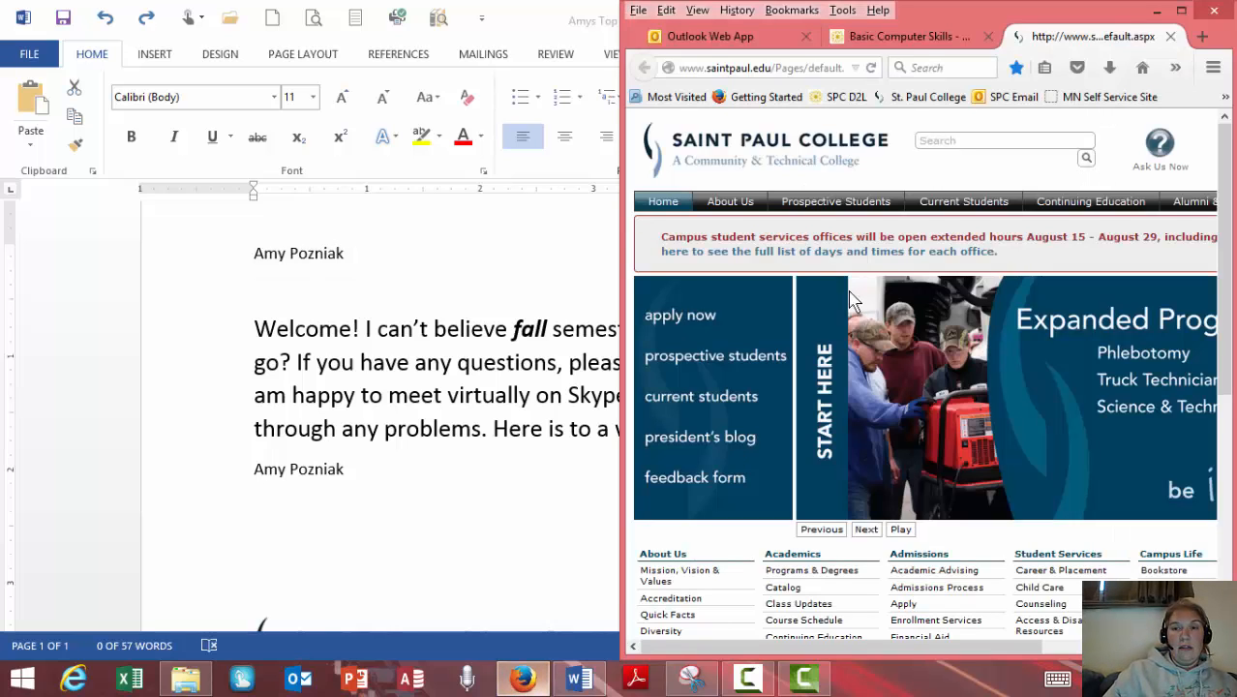
left_click(923, 37)
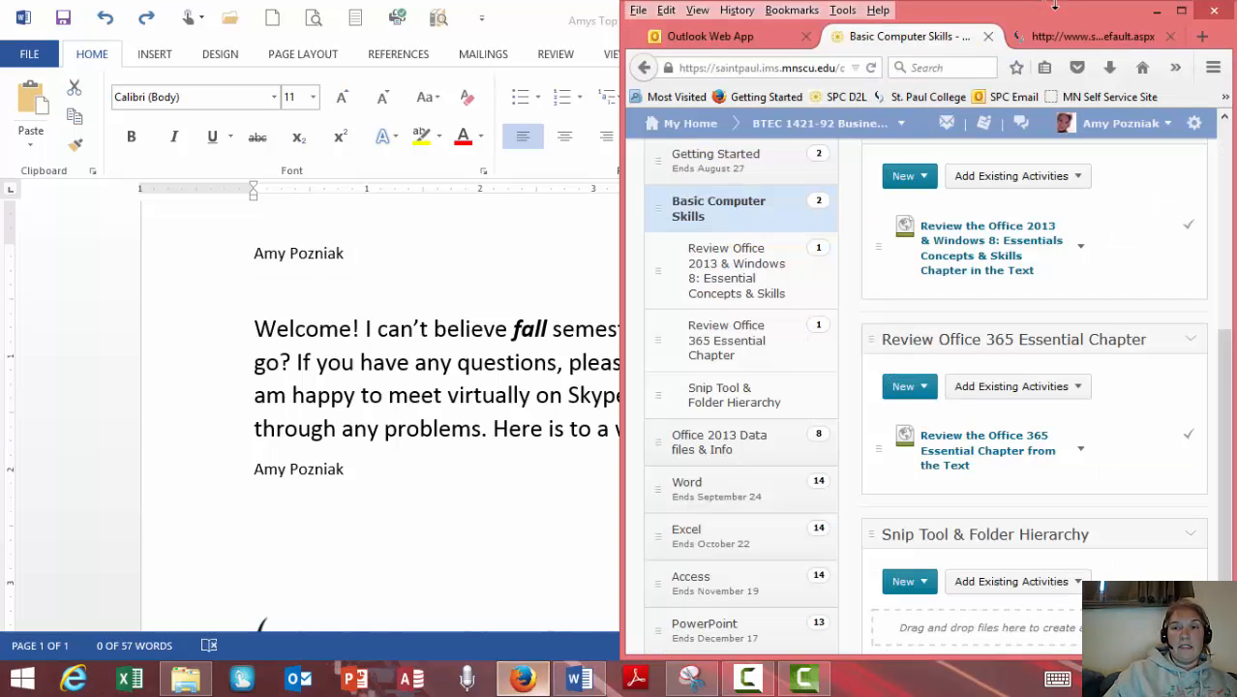
left_click(1181, 12)
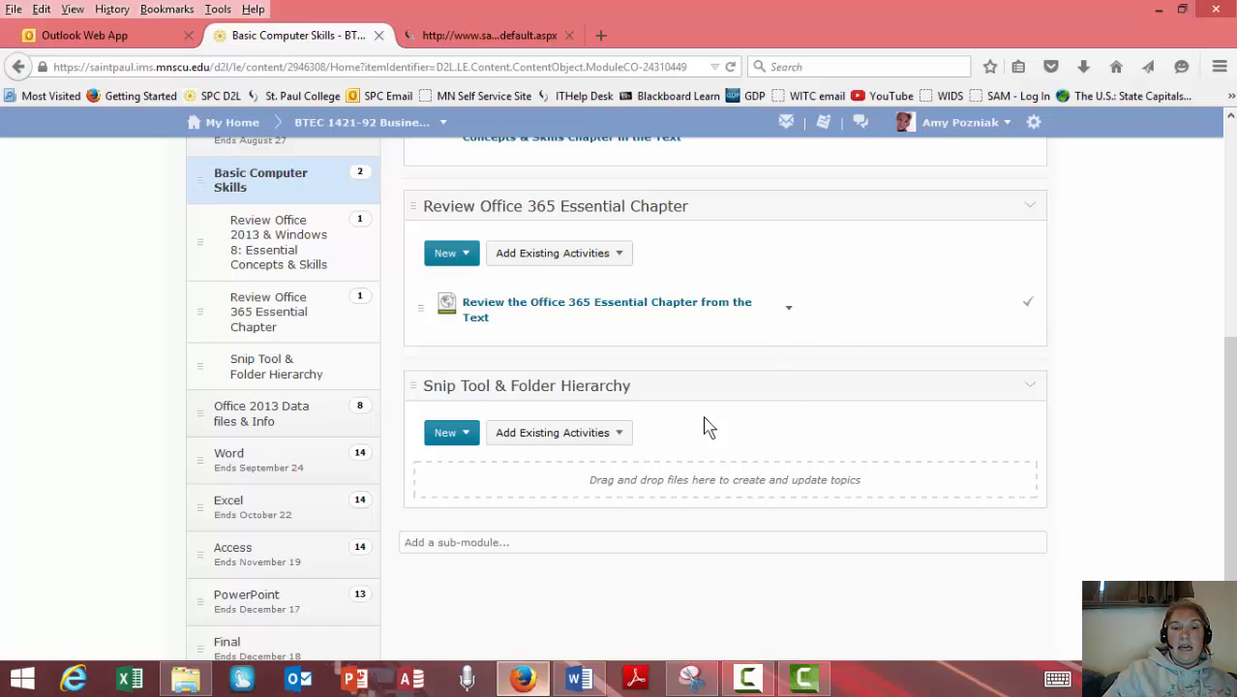